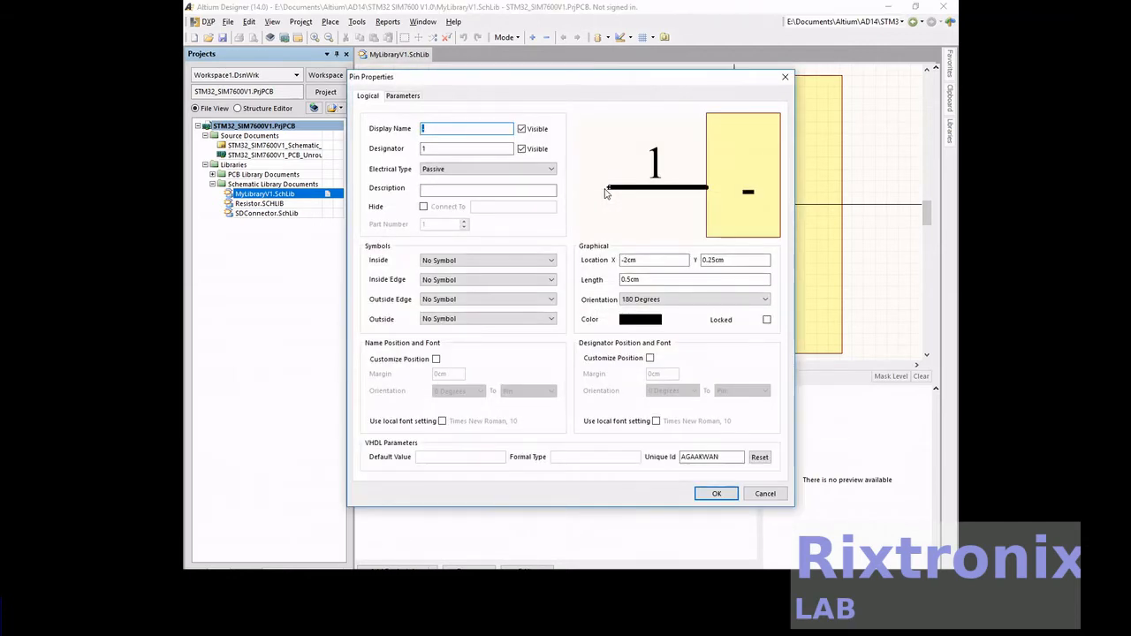
# Set the seventh pin's display name to NRST and its designator to 7
pyautogui.write('NRST')
pyautogui.press('Tab')
pyautogui.write('7')
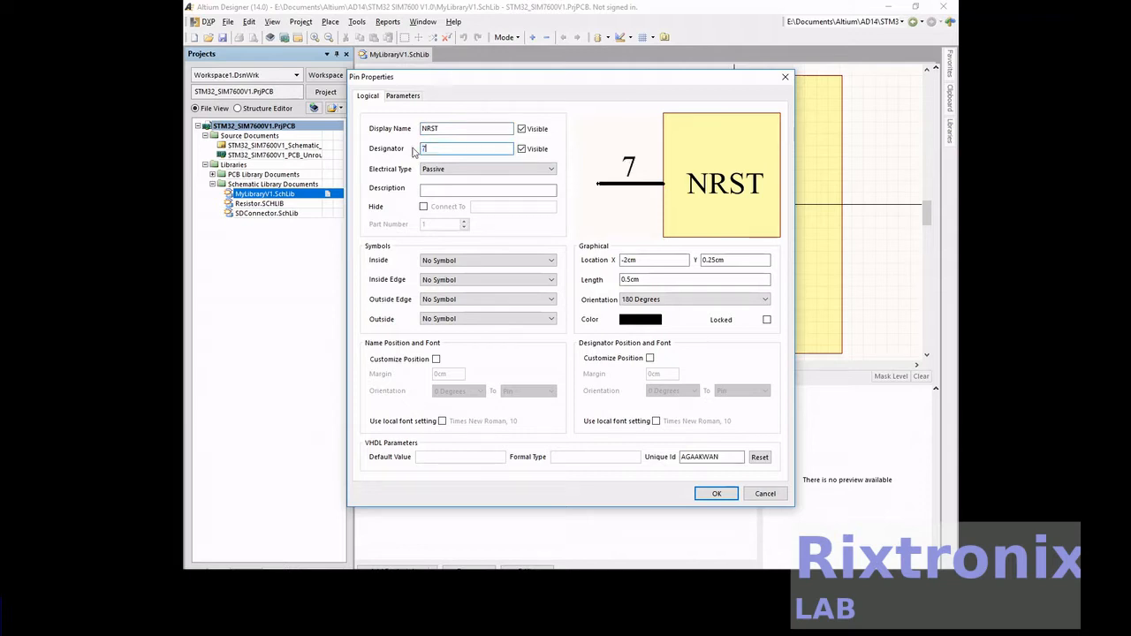
pyautogui.click(717, 493)
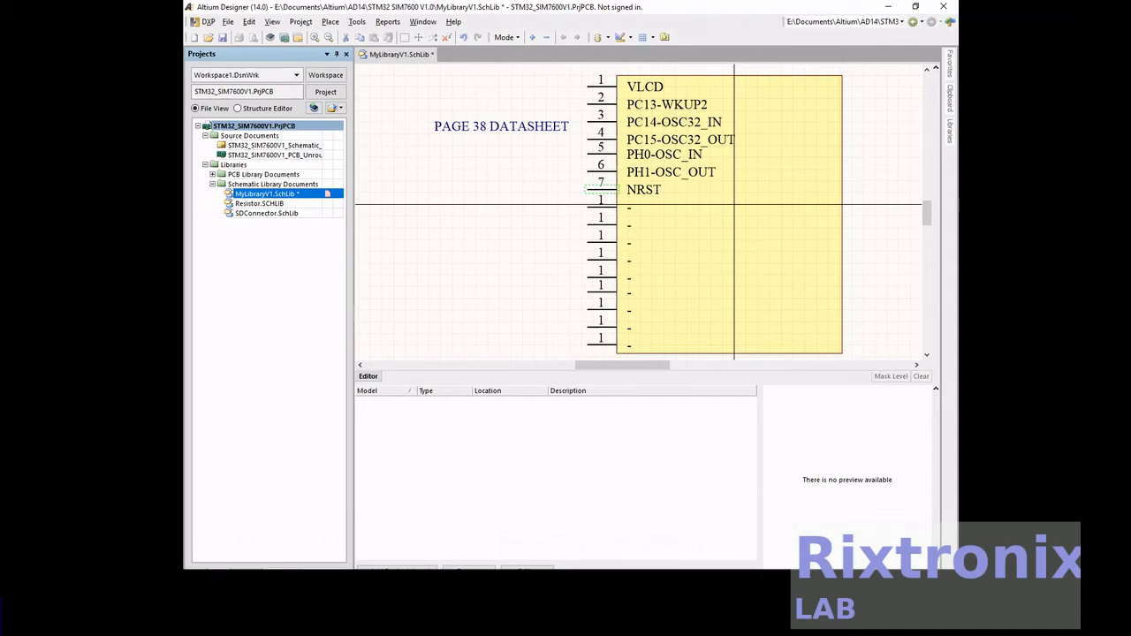
# Name the unnamed pin directly below NRST PC0 and set its designator to 8
pyautogui.doubleClick(608, 208)
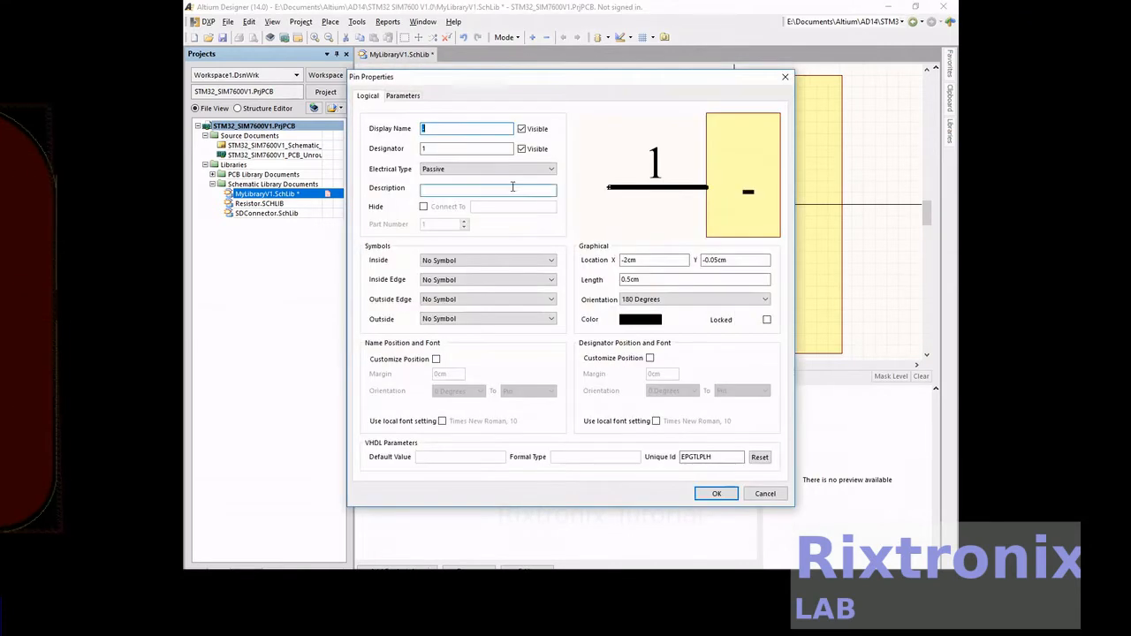
pyautogui.write('PC0')
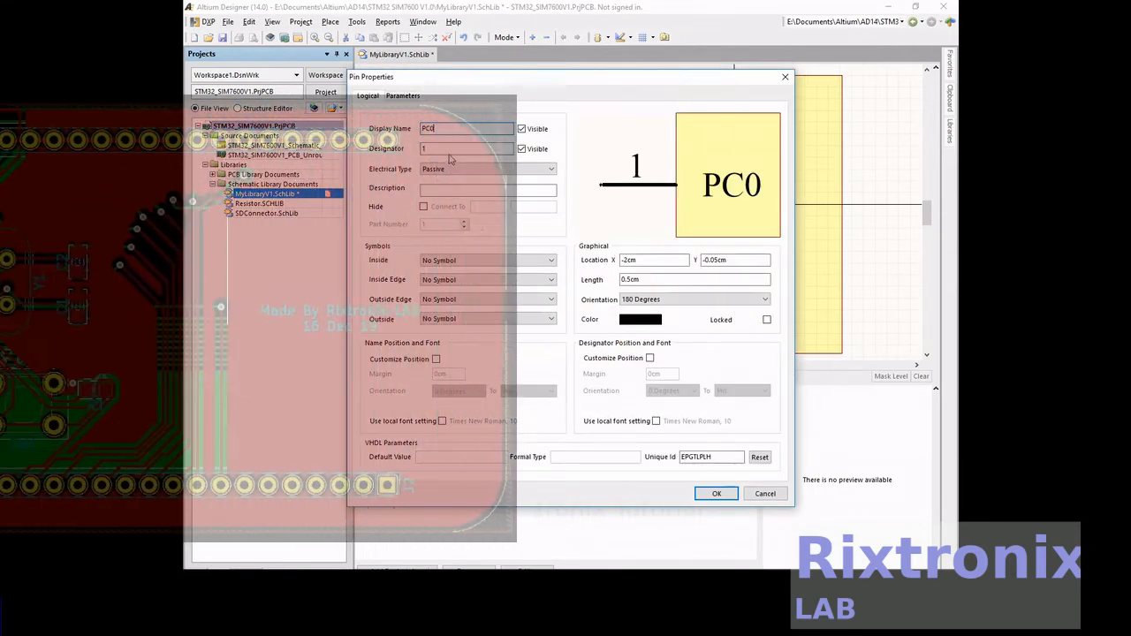
pyautogui.press('BackSpace')
pyautogui.write('8')
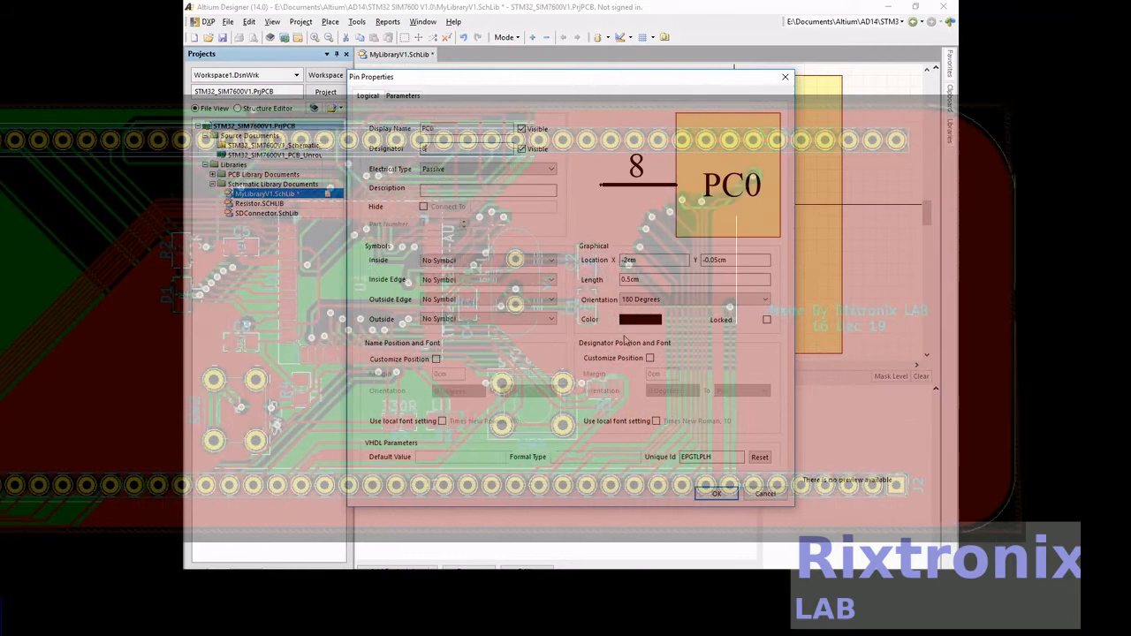
pyautogui.click(714, 494)
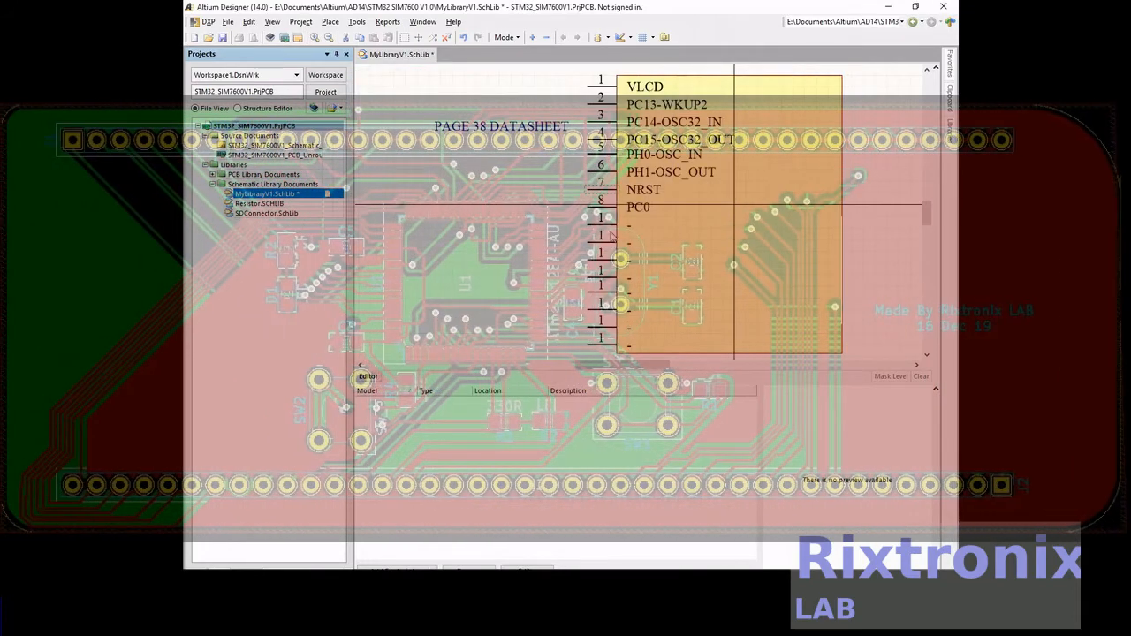
# Name the unnamed pin directly below PC0 PC1 and set its designator to 9
pyautogui.doubleClick(608, 225)
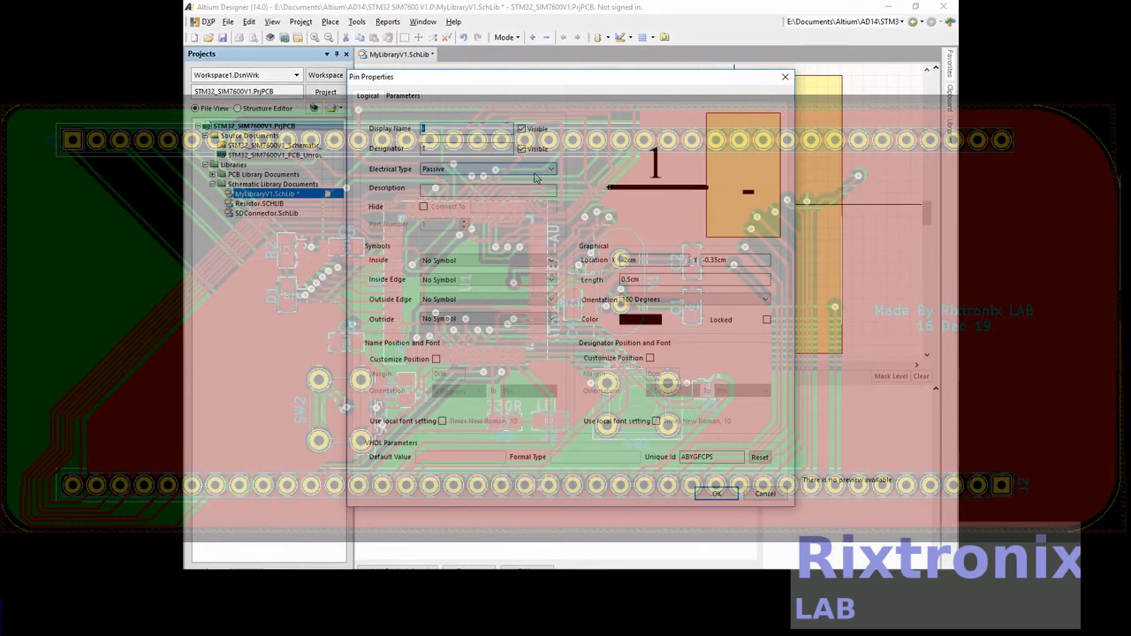
pyautogui.write('p')
pyautogui.press('BackSpace')
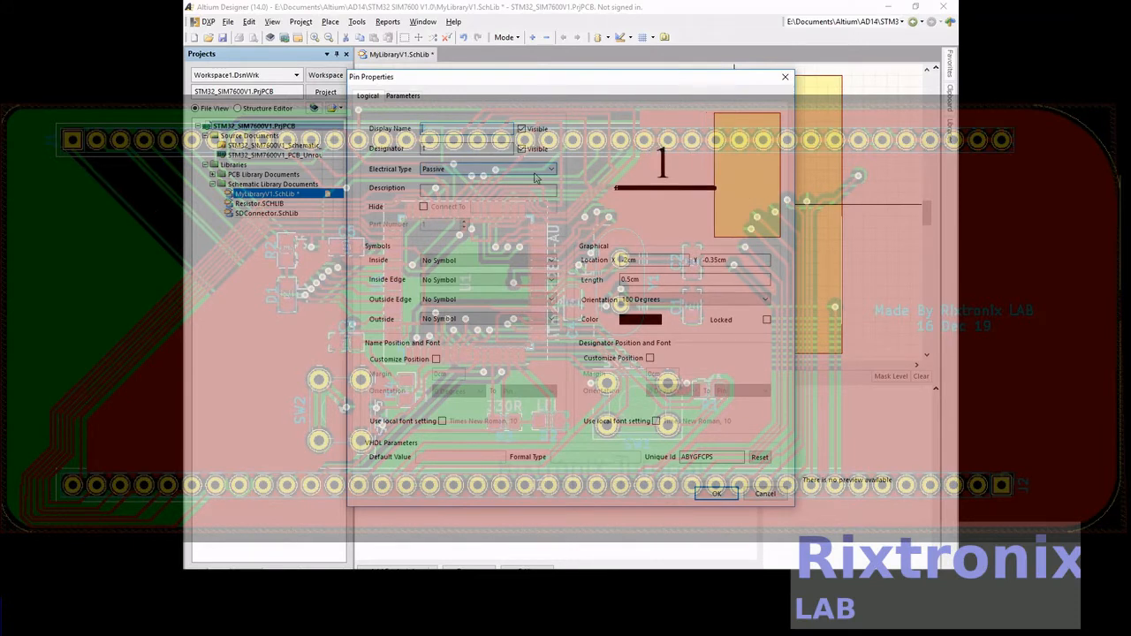
pyautogui.write('PC1')
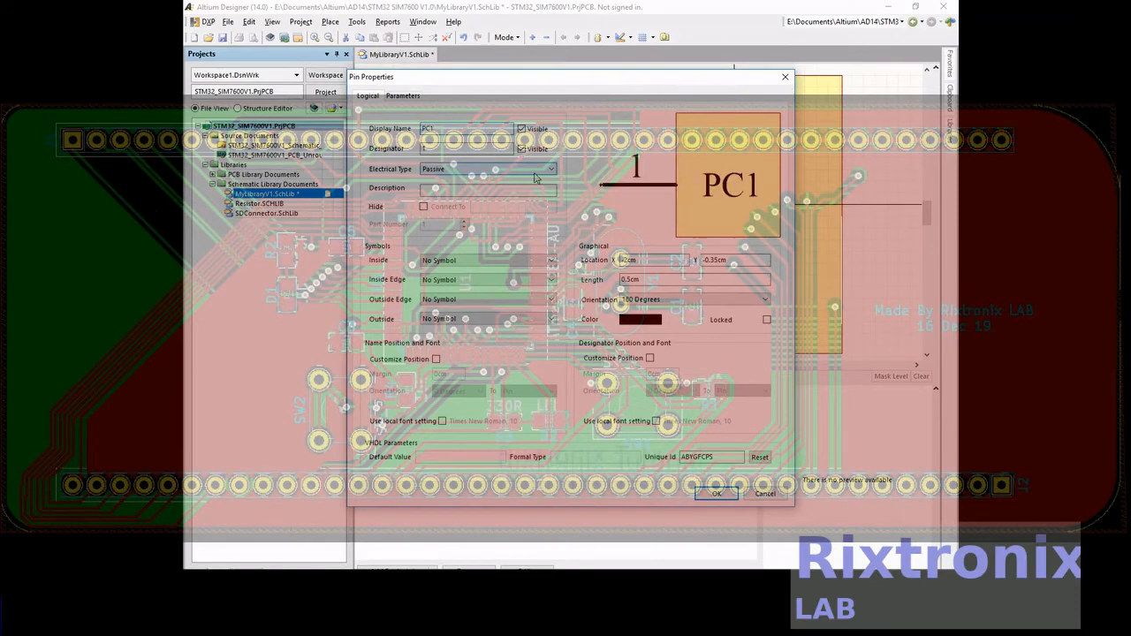
pyautogui.write('9')
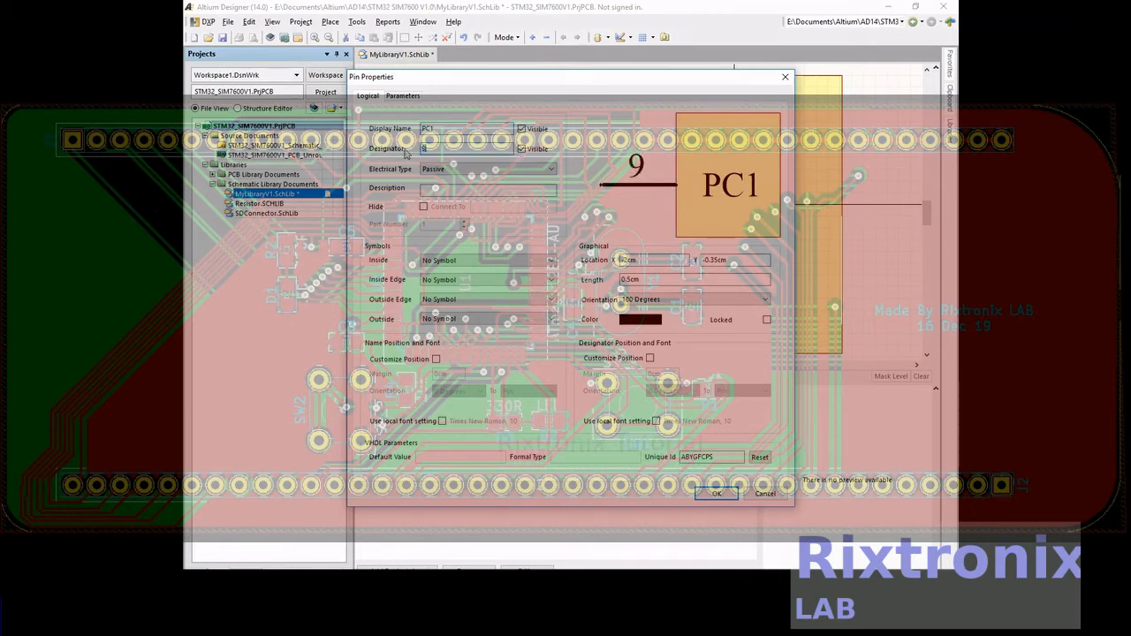
pyautogui.click(716, 492)
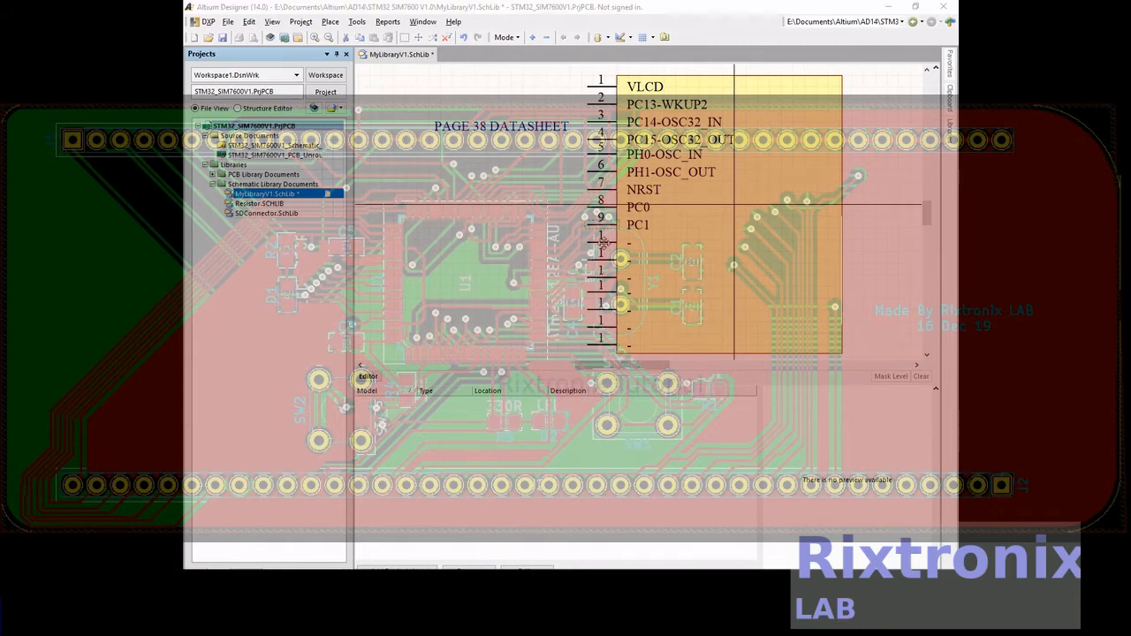
# Give the unnamed pin directly below PC1 the display name PC2 and designator 10
pyautogui.press('Tab')
pyautogui.write('PC2')
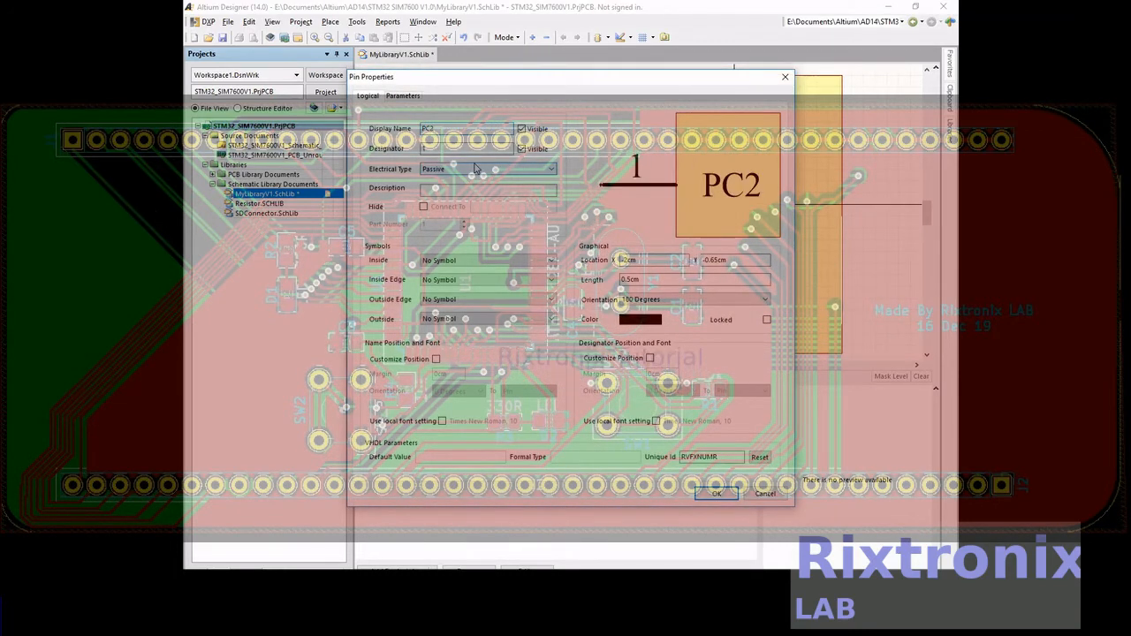
pyautogui.doubleClick(476, 150)
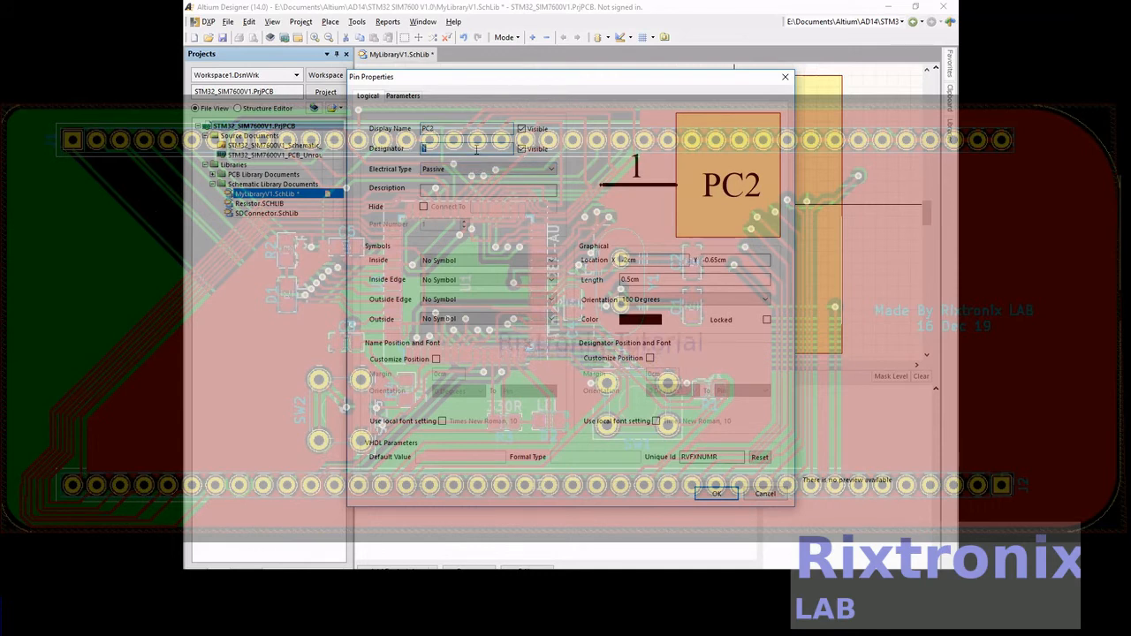
pyautogui.write('10')
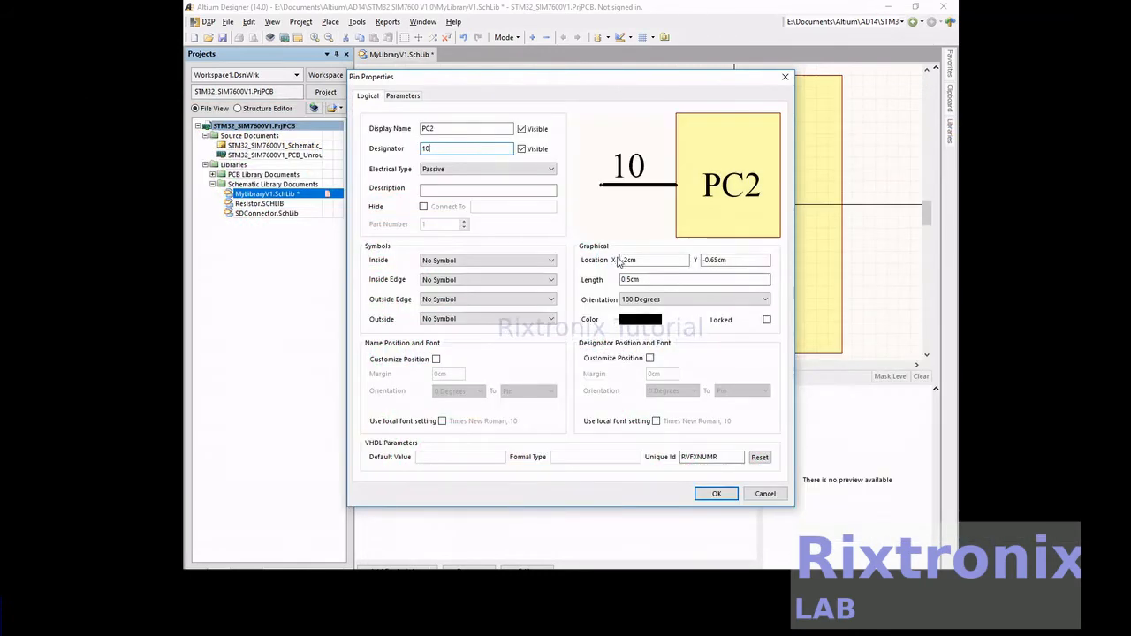
pyautogui.click(716, 493)
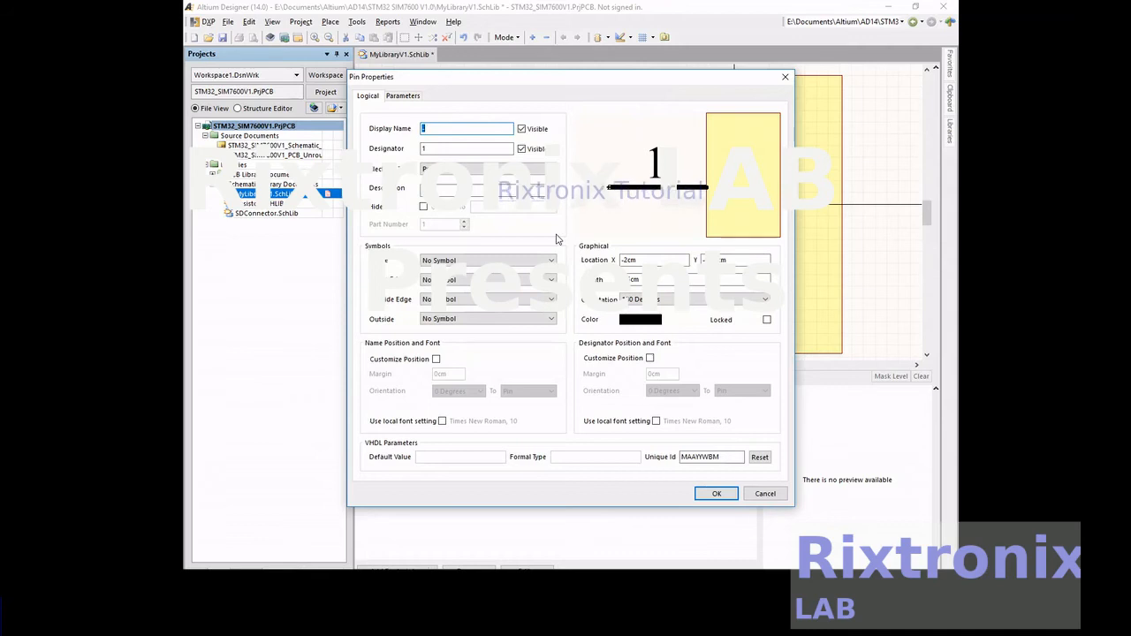
# Give the unnamed pin directly below PC2 the display name PC3 and designator 11
pyautogui.write('PC3')
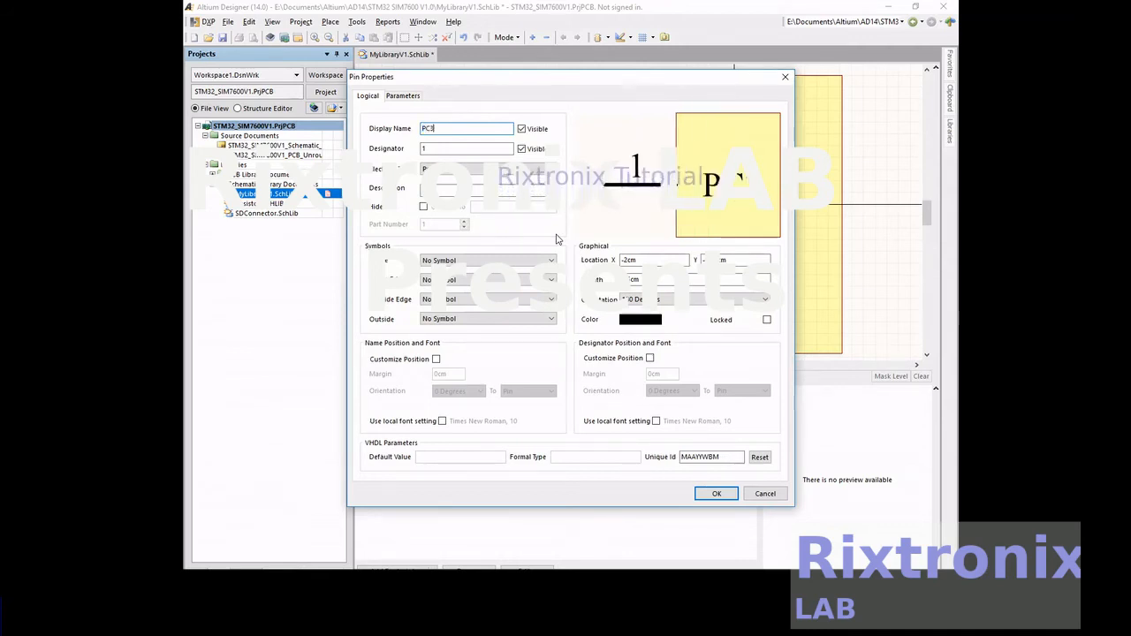
pyautogui.click(469, 150)
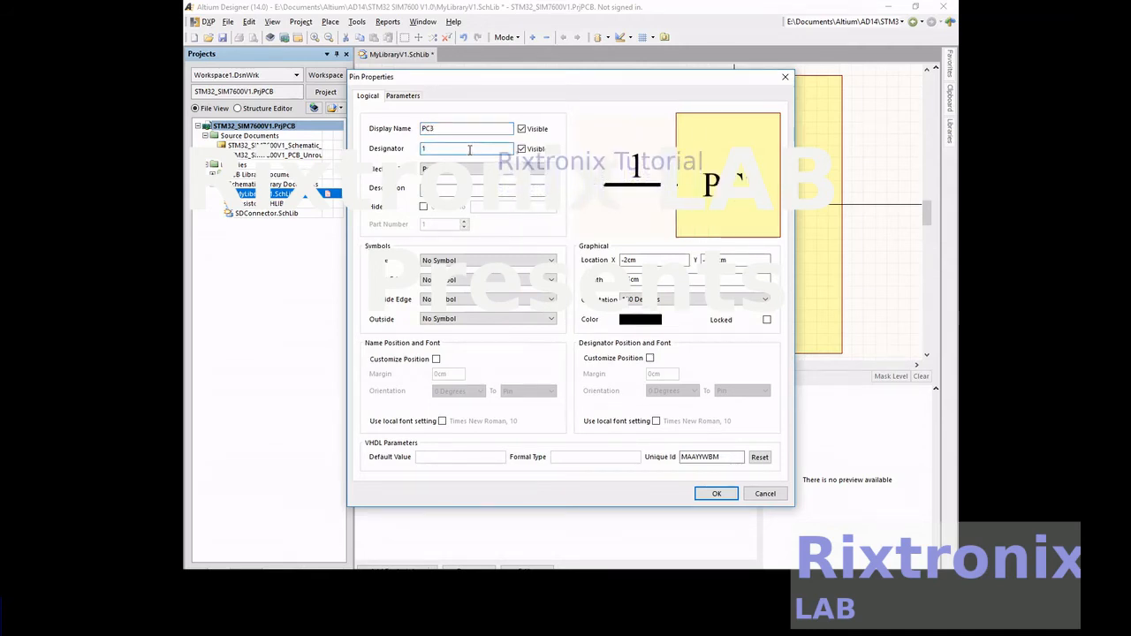
pyautogui.write('1')
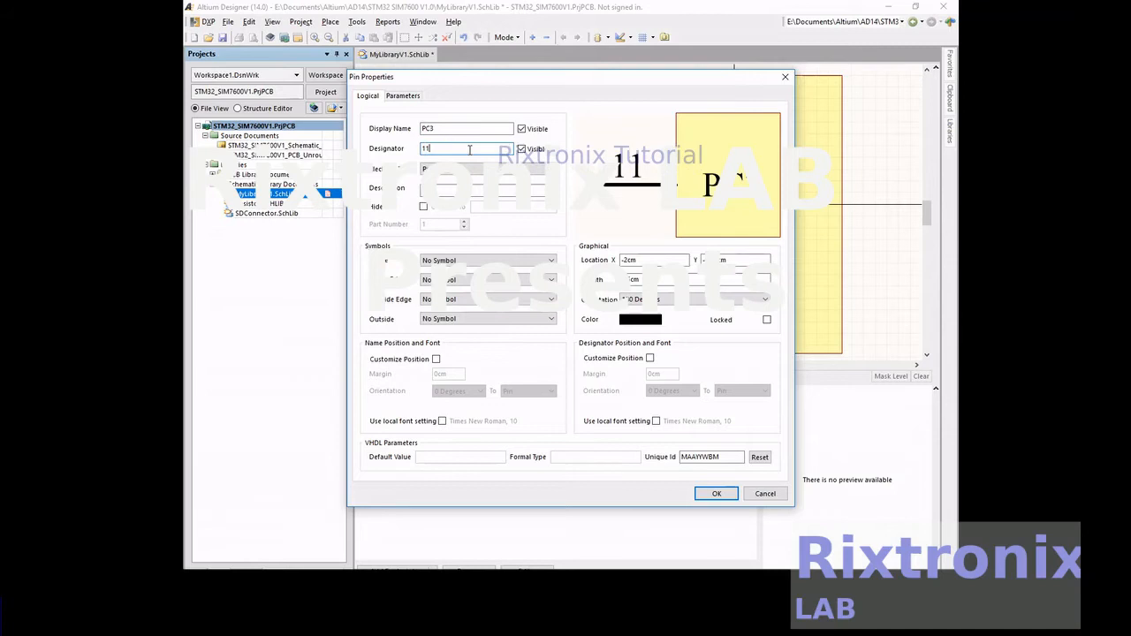
pyautogui.click(717, 495)
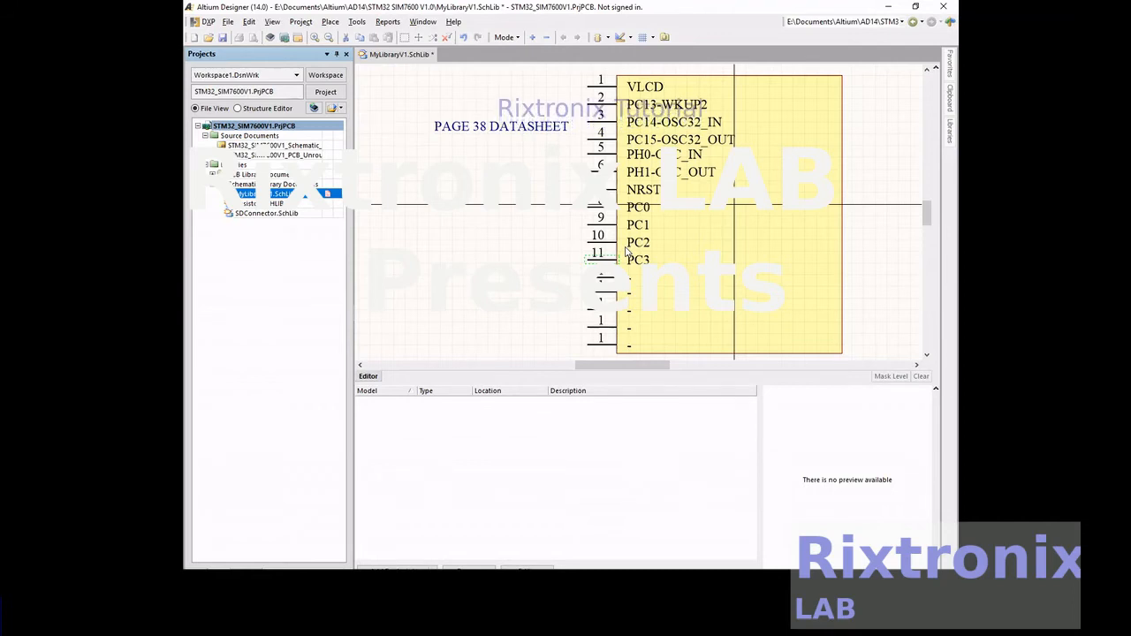
# Give the unnamed pin directly below PC3 the display name VSSA and designator 12
pyautogui.press('Tab')
pyautogui.write('VSS')
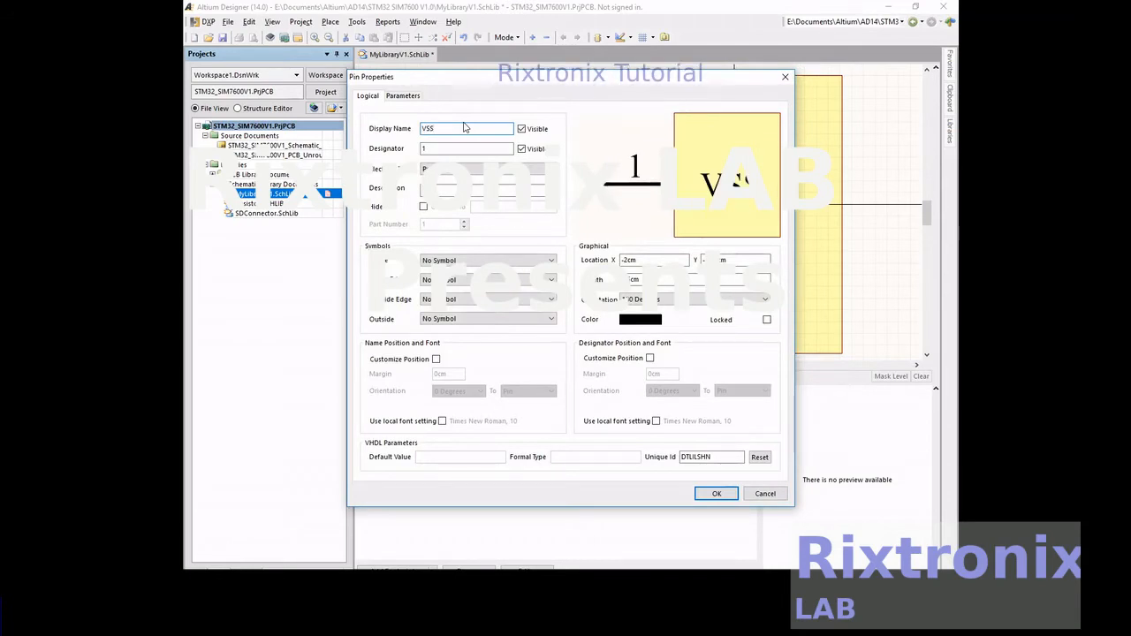
pyautogui.write('A')
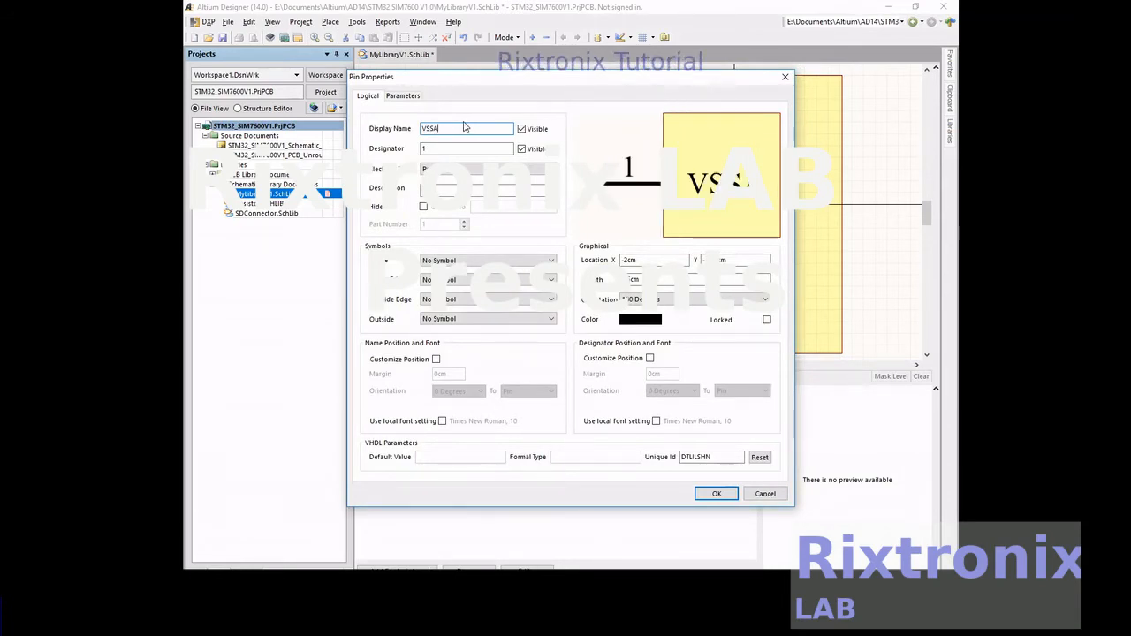
pyautogui.doubleClick(456, 148)
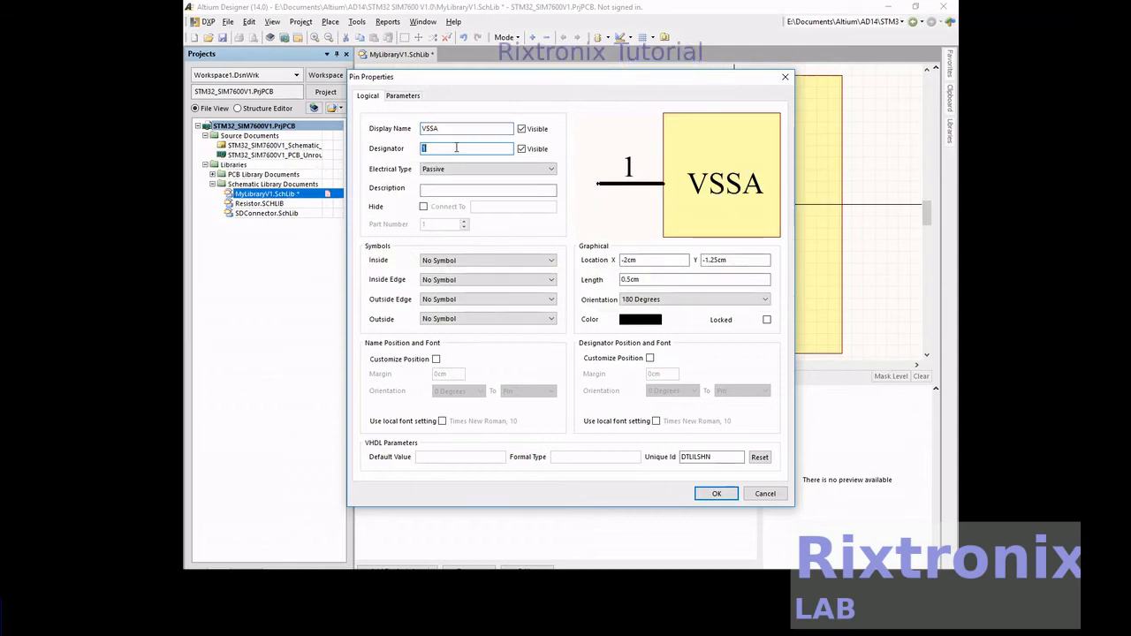
pyautogui.click(456, 147)
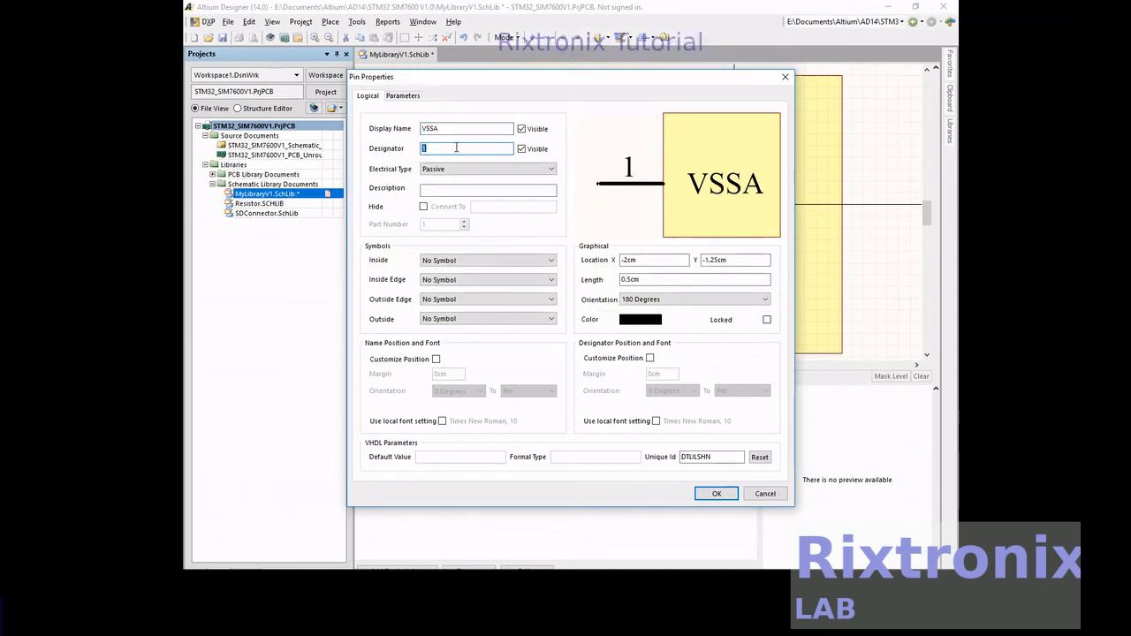
pyautogui.write('2')
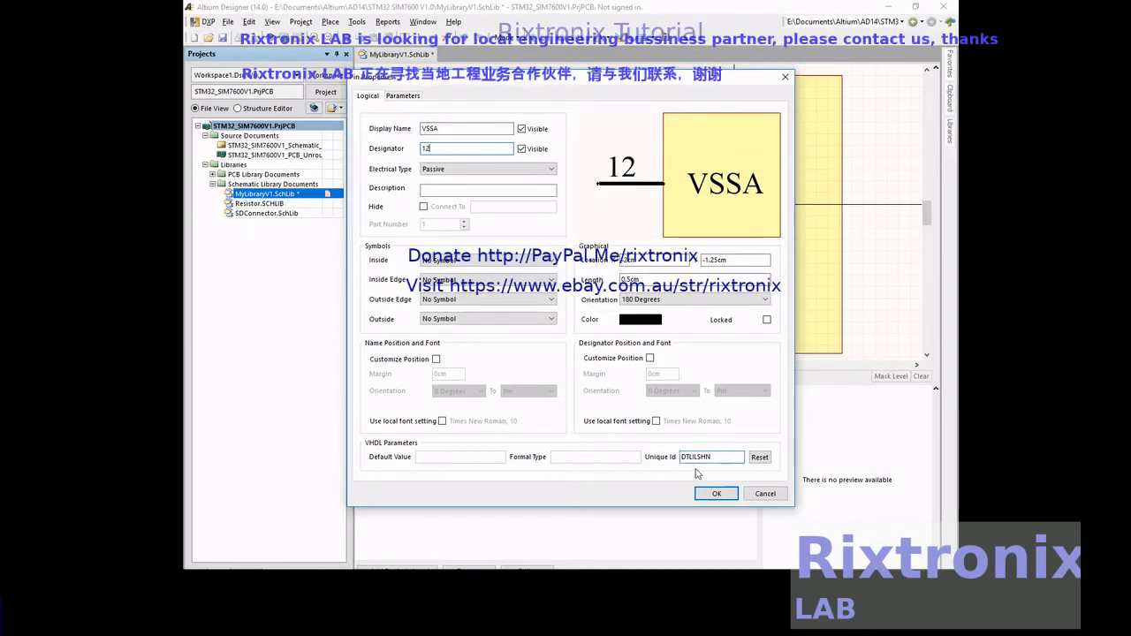
pyautogui.click(715, 493)
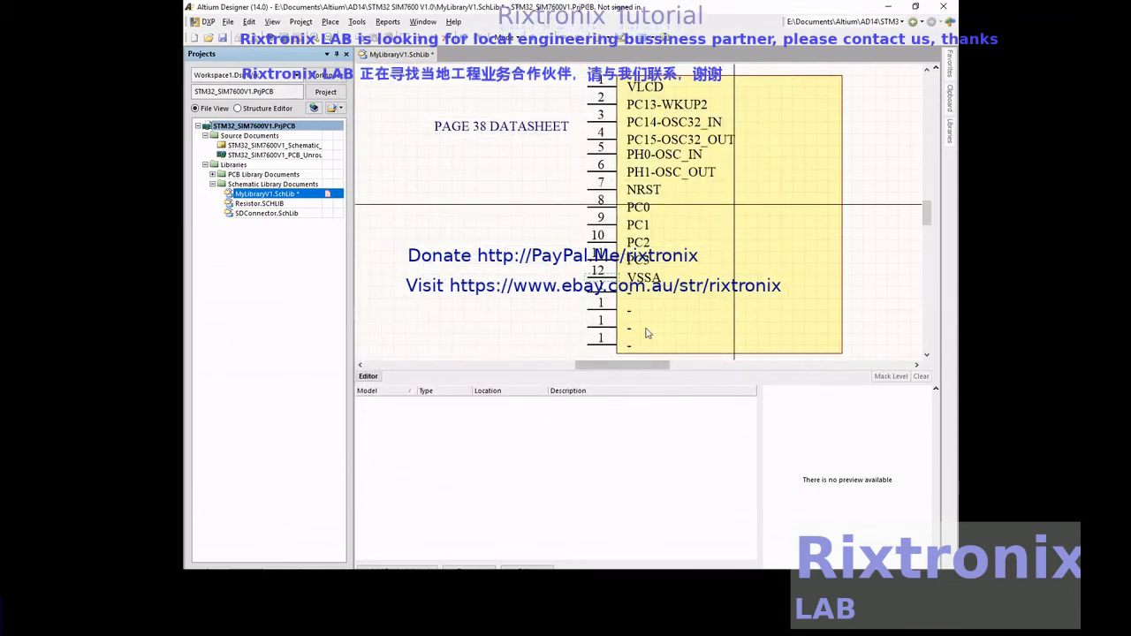
# Give the unnamed pin directly below VSSA the display name VDDA and designator 13
pyautogui.doubleClick(605, 300)
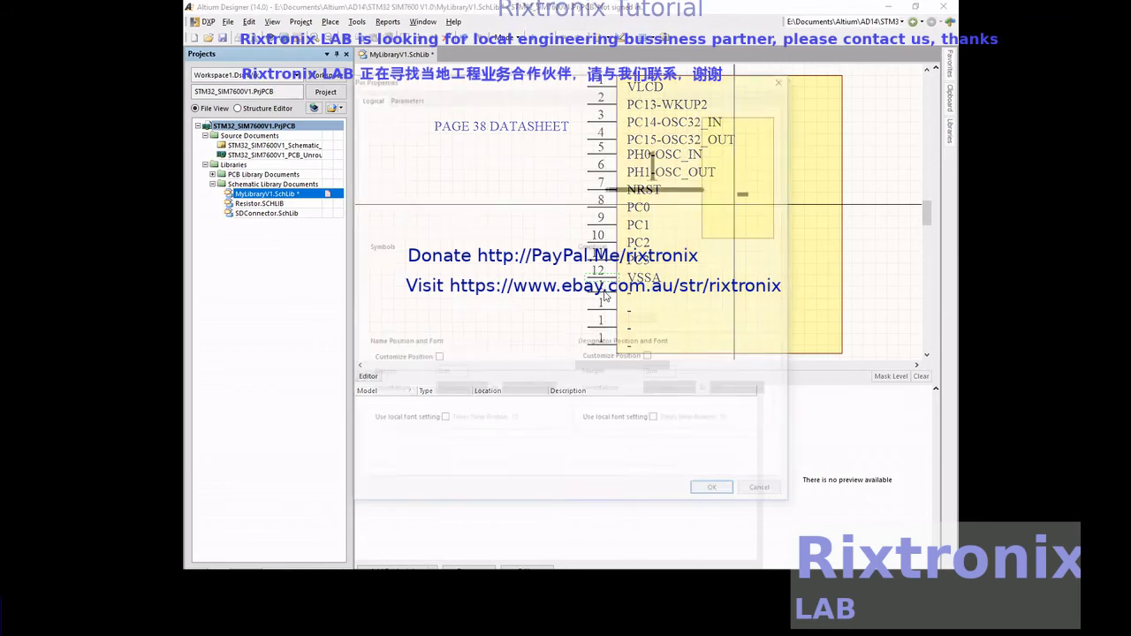
pyautogui.write('VDDA')
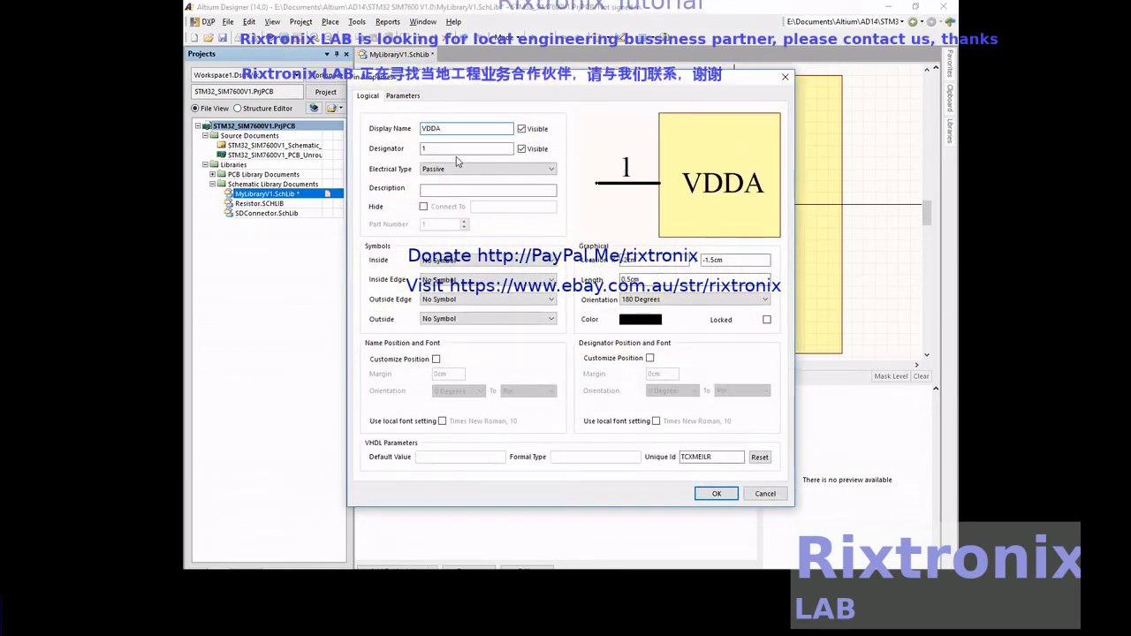
pyautogui.click(456, 147)
pyautogui.write('3')
pyautogui.click(717, 493)
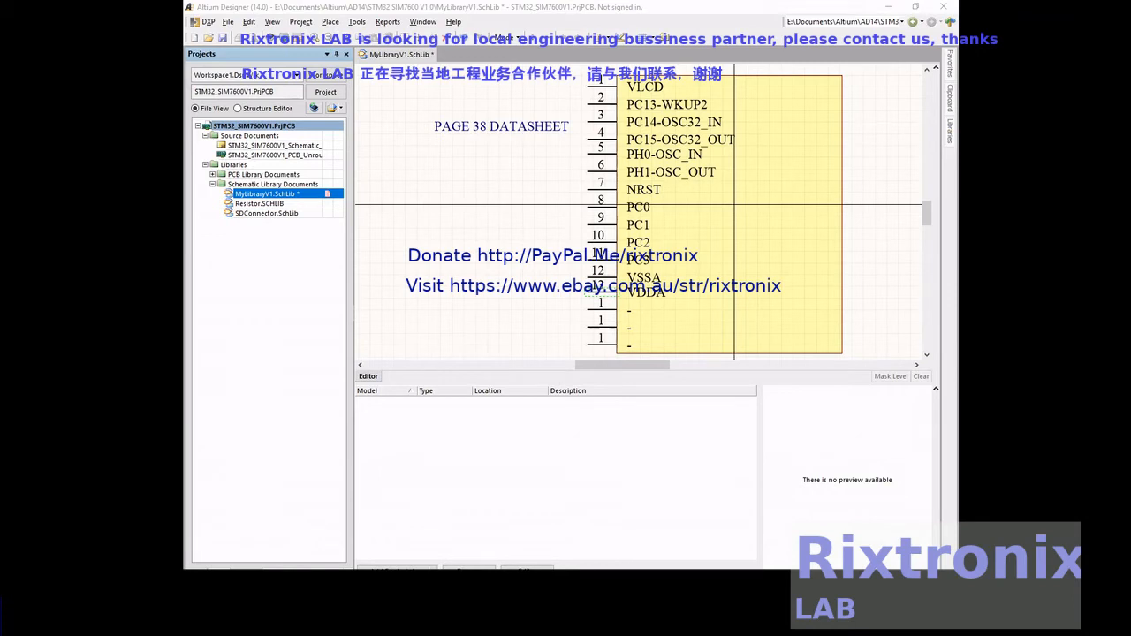
# Give the unnamed pin directly below VDDA the display name PA0-WKUP1 and designator 14
pyautogui.doubleClick(605, 315)
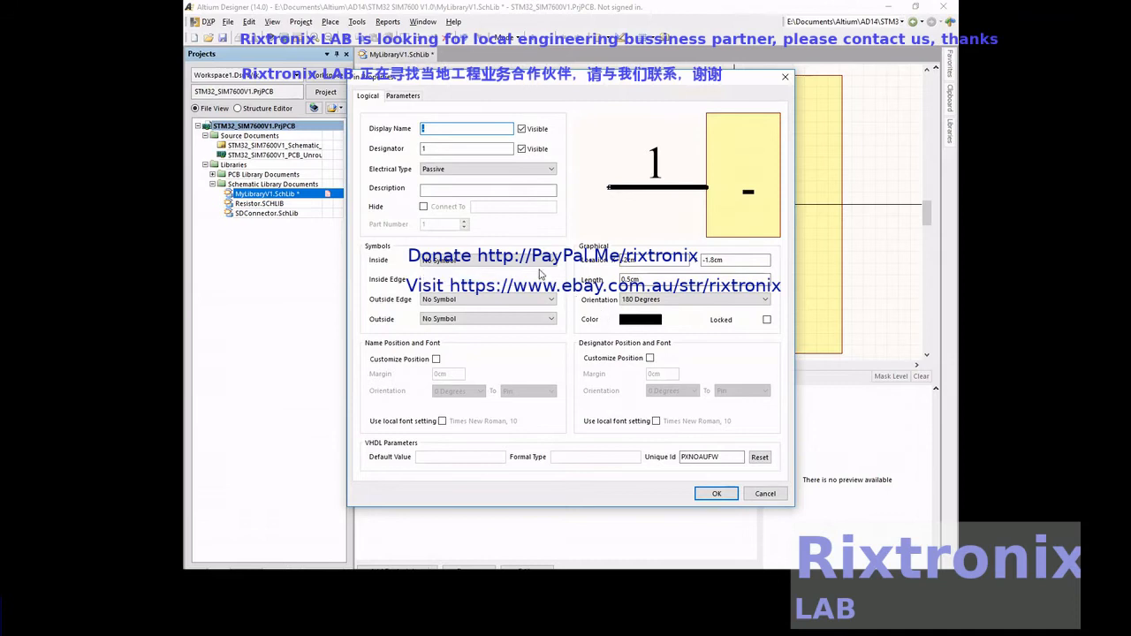
pyautogui.write('PA0-WKUP1')
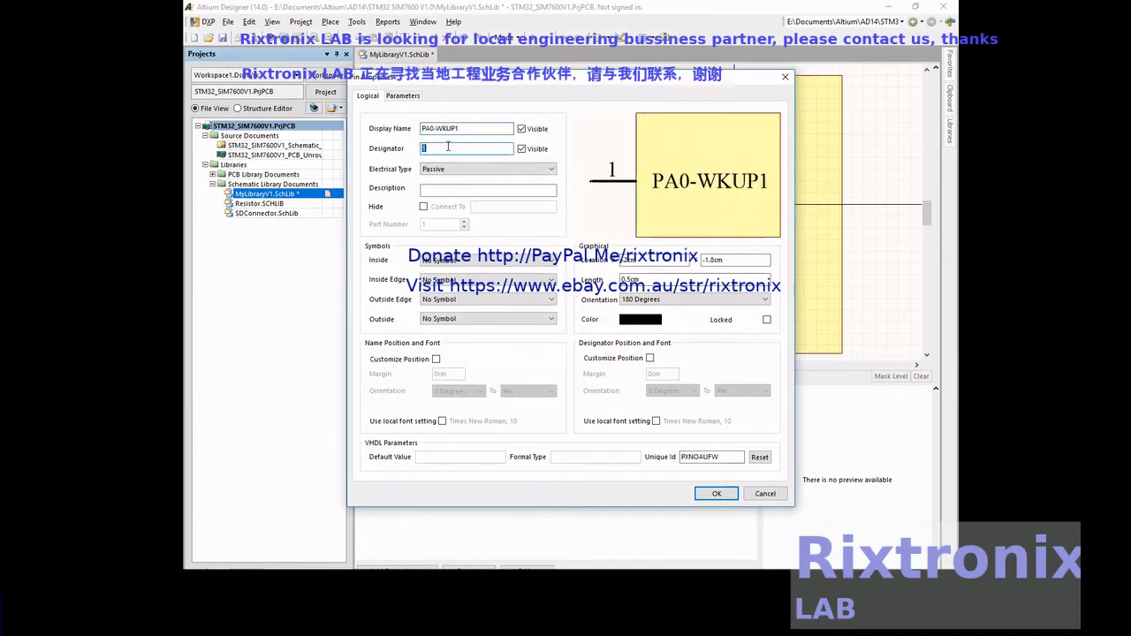
pyautogui.write('4')
pyautogui.click(718, 493)
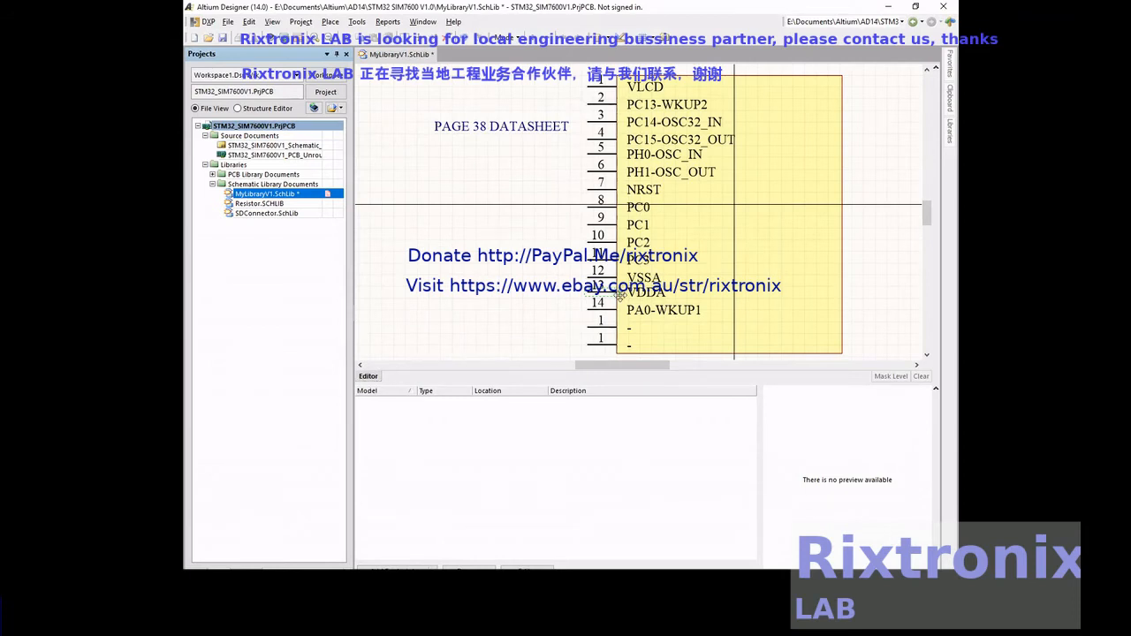
# Give the unnamed pin directly below PA0-WKUP1 the display name PA1 and designator 15
pyautogui.doubleClick(601, 327)
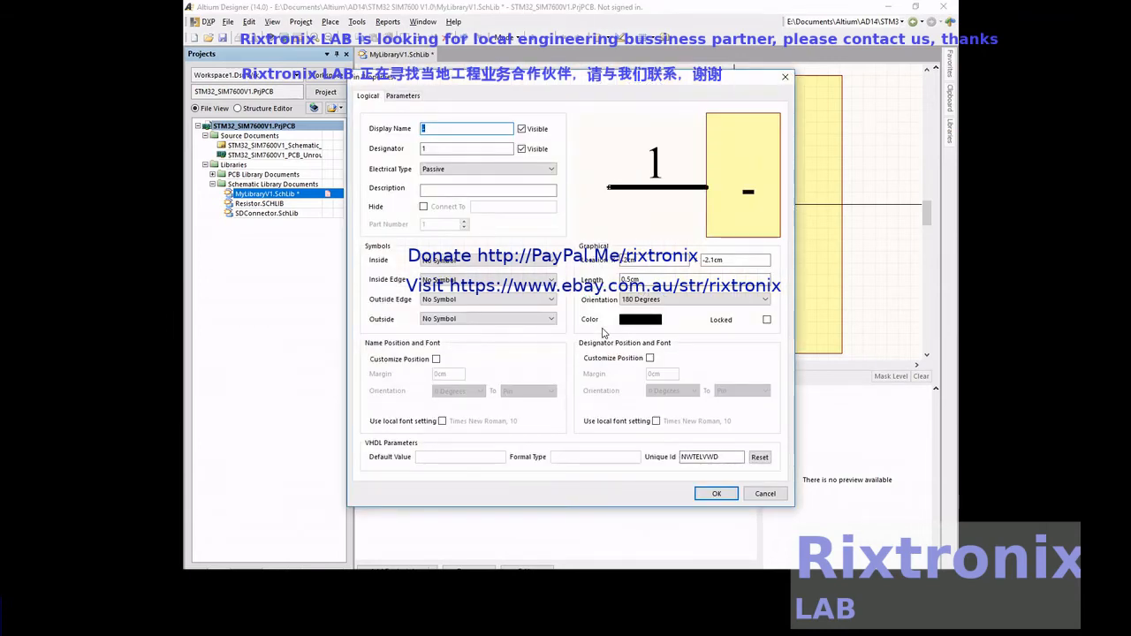
pyautogui.write('PA1')
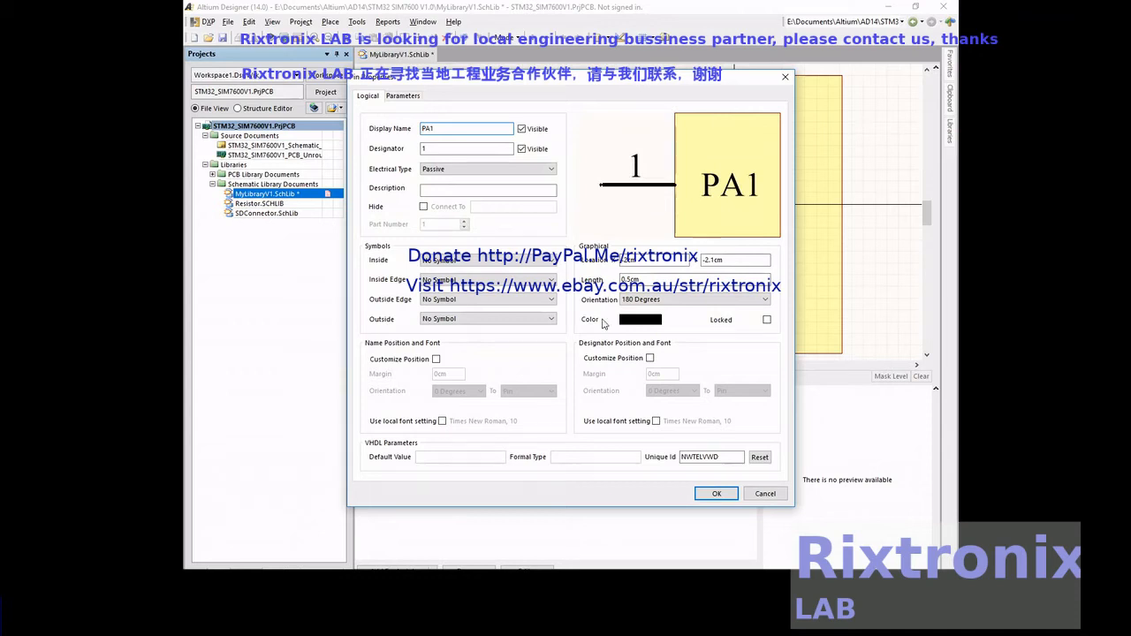
pyautogui.click(459, 147)
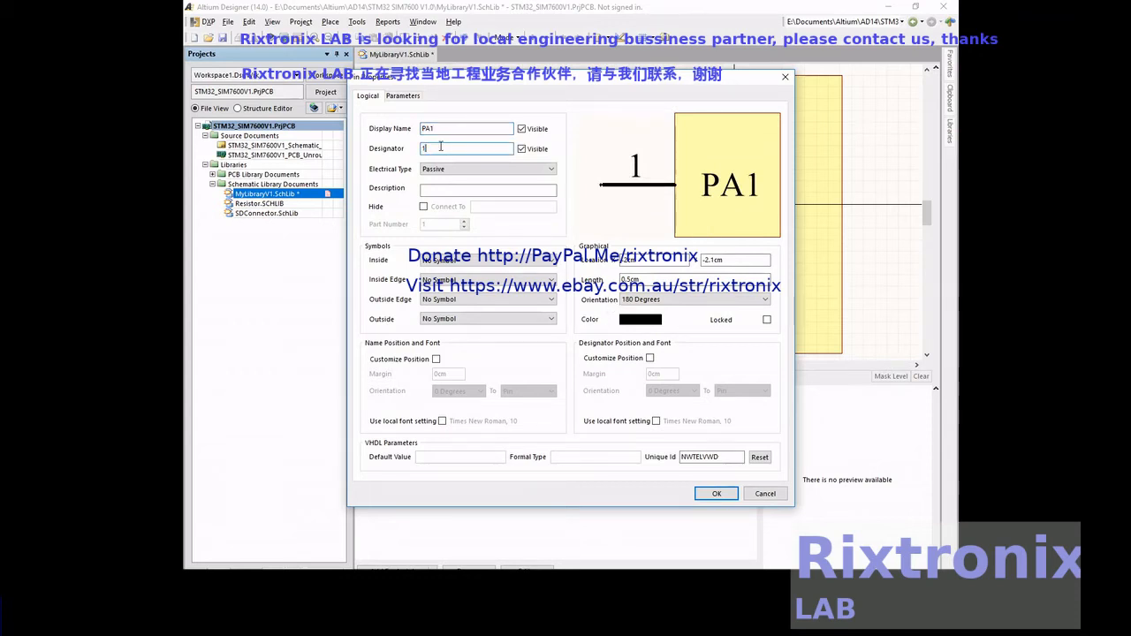
pyautogui.write('5')
pyautogui.click(717, 493)
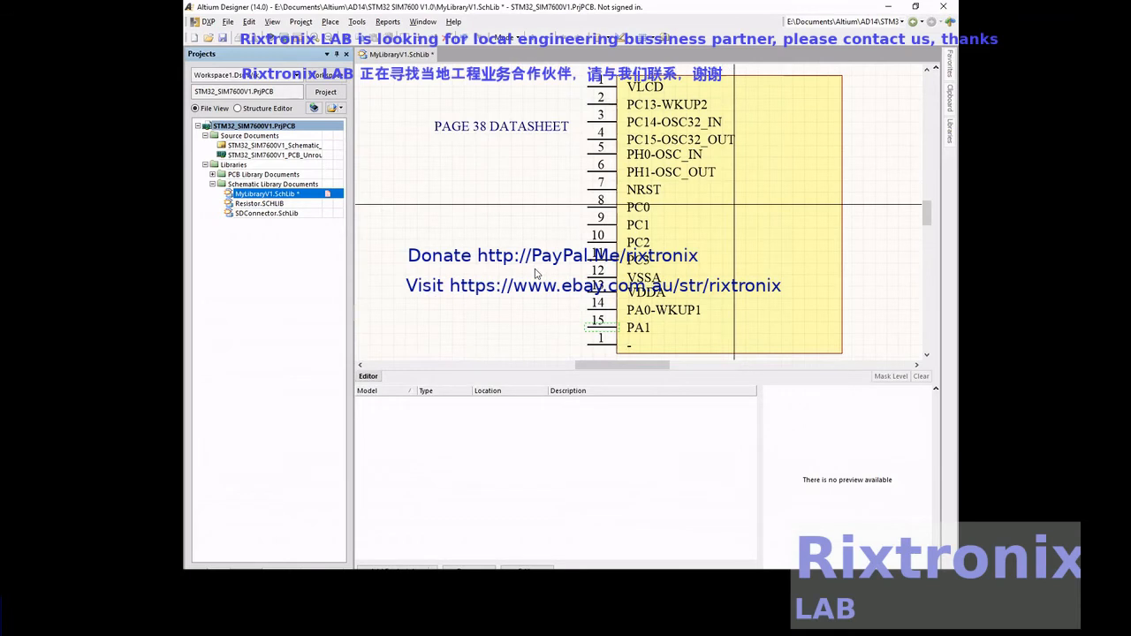
# Give the unnamed pin directly below PA1 the display name PA2 and designator 16, and save the library
pyautogui.doubleClick(601, 350)
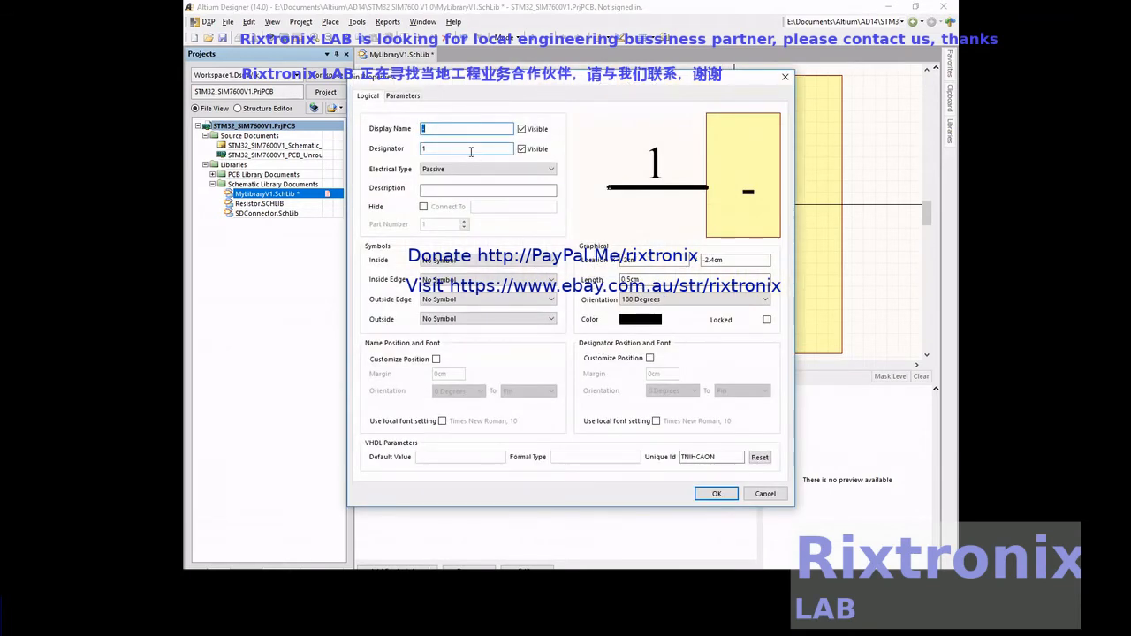
pyautogui.write('PA2')
pyautogui.doubleClick(448, 147)
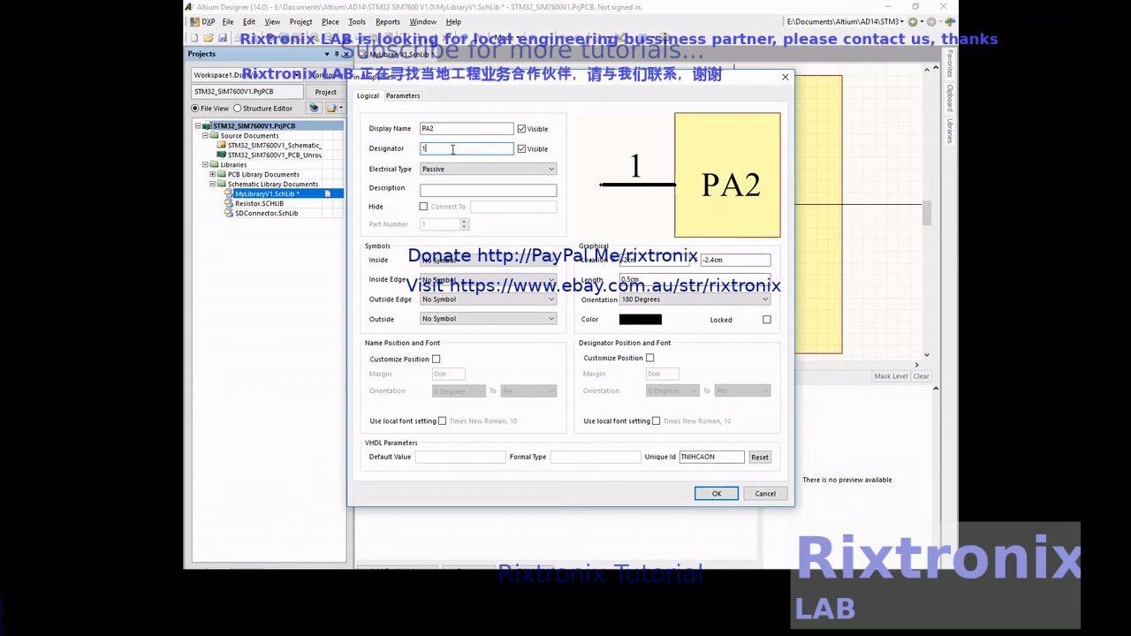
pyautogui.write('6')
pyautogui.click(716, 493)
pyautogui.click(223, 39)
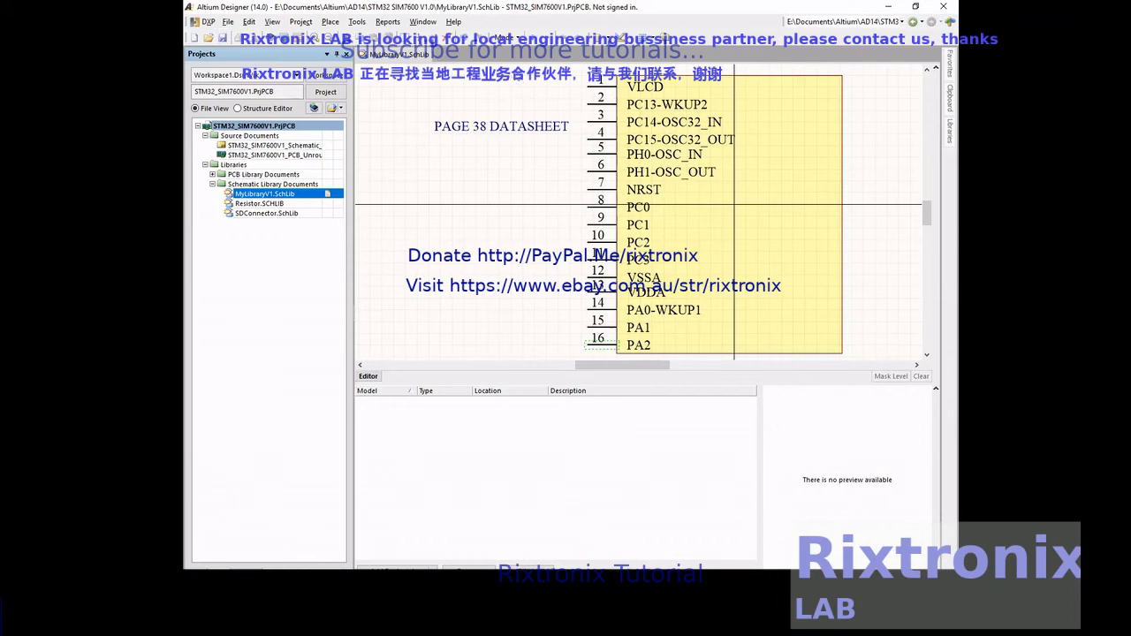
# Select all sixteen pins along the symbol body's left edge, from VLCD to PA2, and copy them
pyautogui.moveTo(526, 69); pyautogui.dragTo(662, 351)
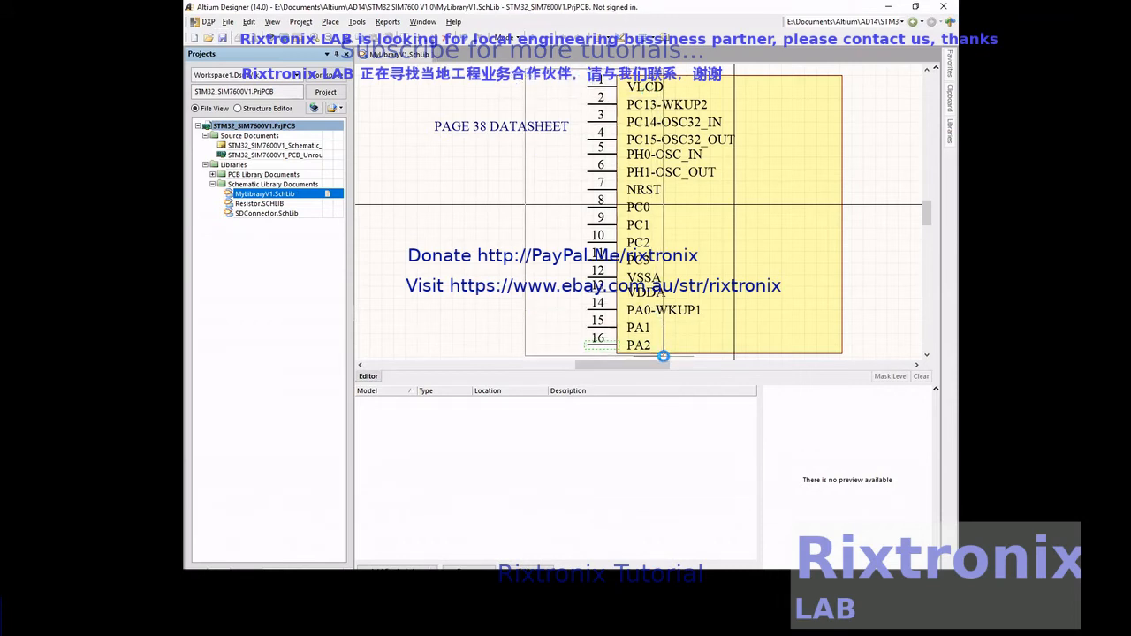
pyautogui.click(249, 21)
pyautogui.click(281, 93)
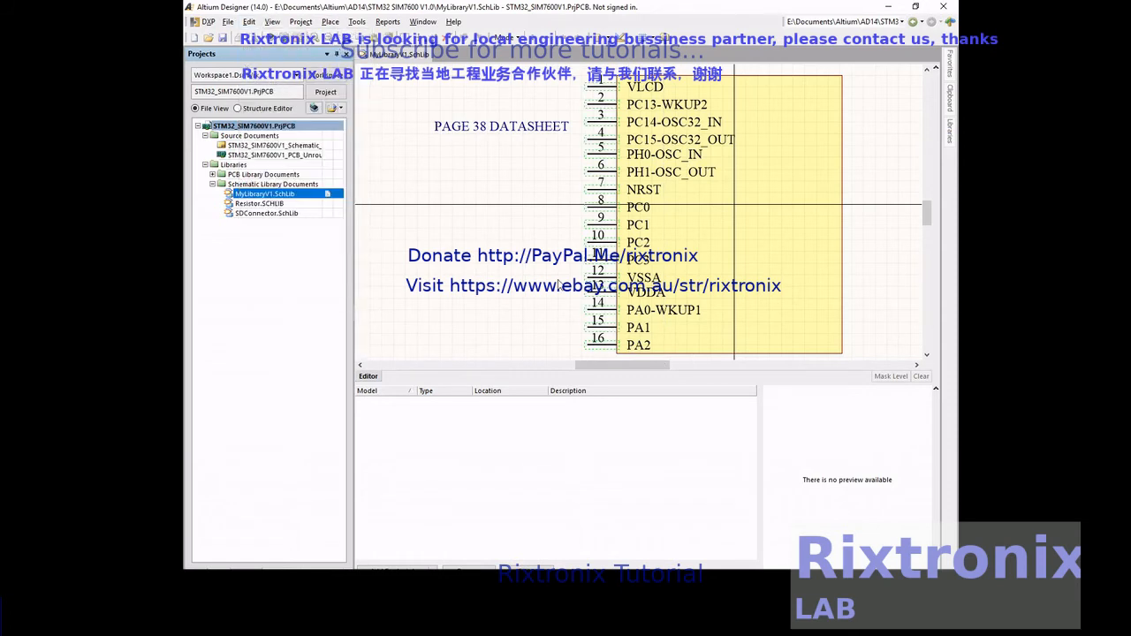
pyautogui.keyDown('ctrl'); pyautogui.scroll(-5, 558, 284); pyautogui.keyUp('ctrl')
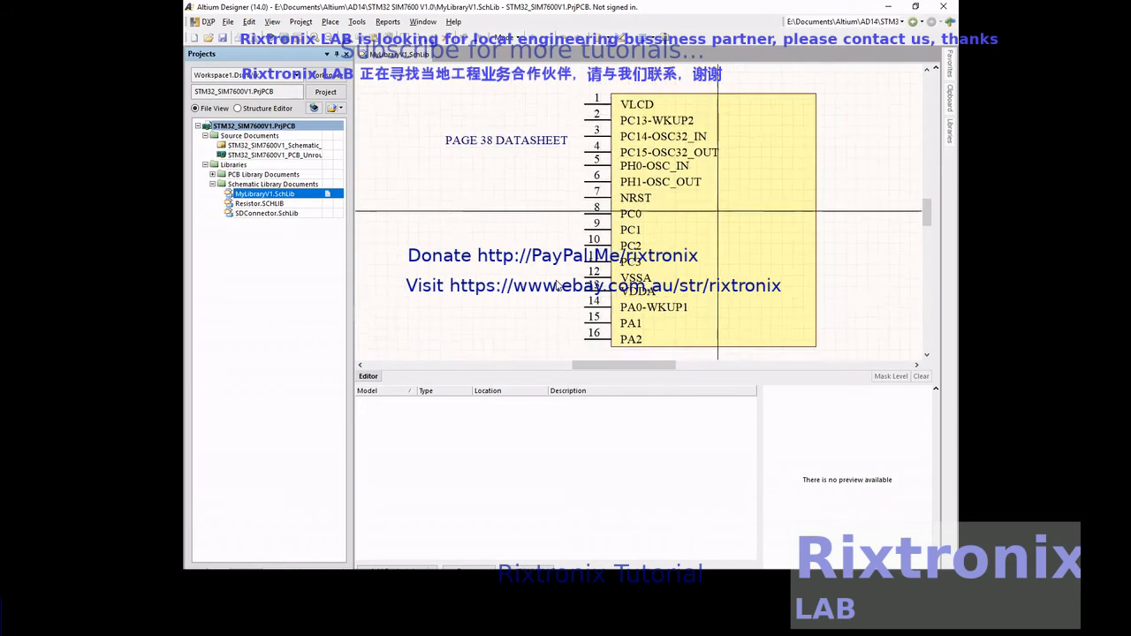
pyautogui.hotkey('ctrl', 'v')
pyautogui.press('space')
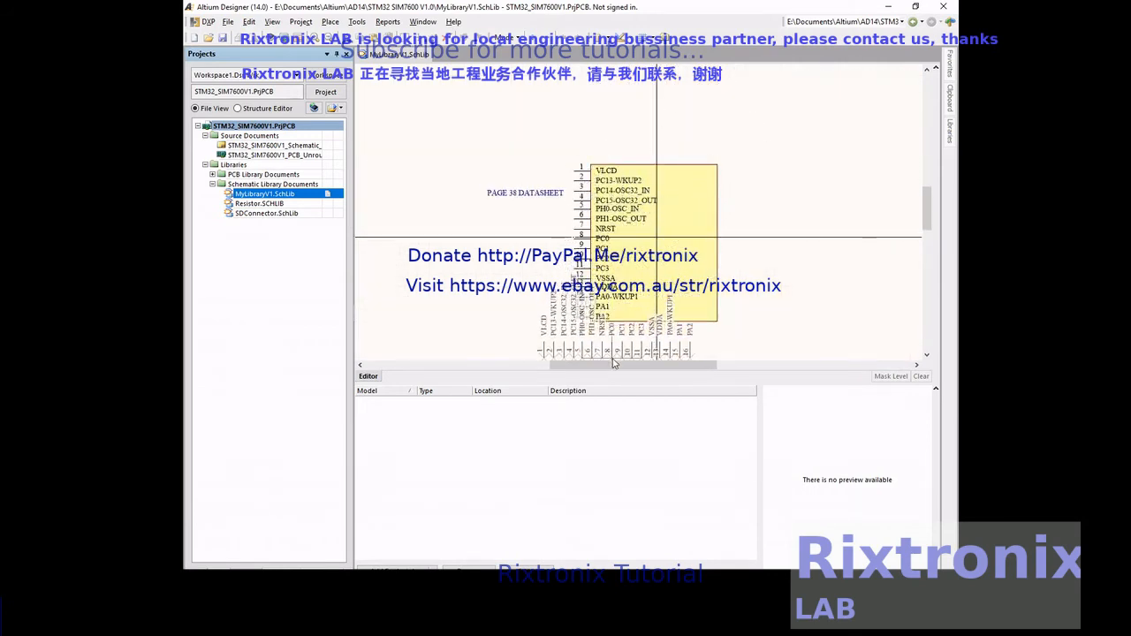
pyautogui.scroll(3, 666, 270)
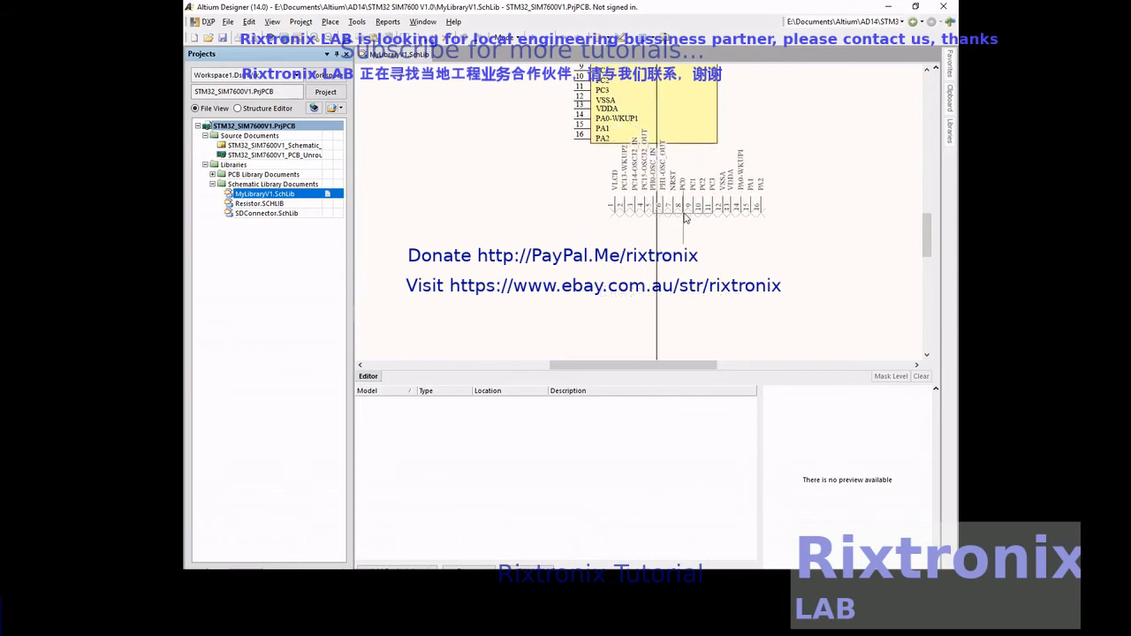
pyautogui.press('Escape')
pyautogui.scroll(2, 689, 212)
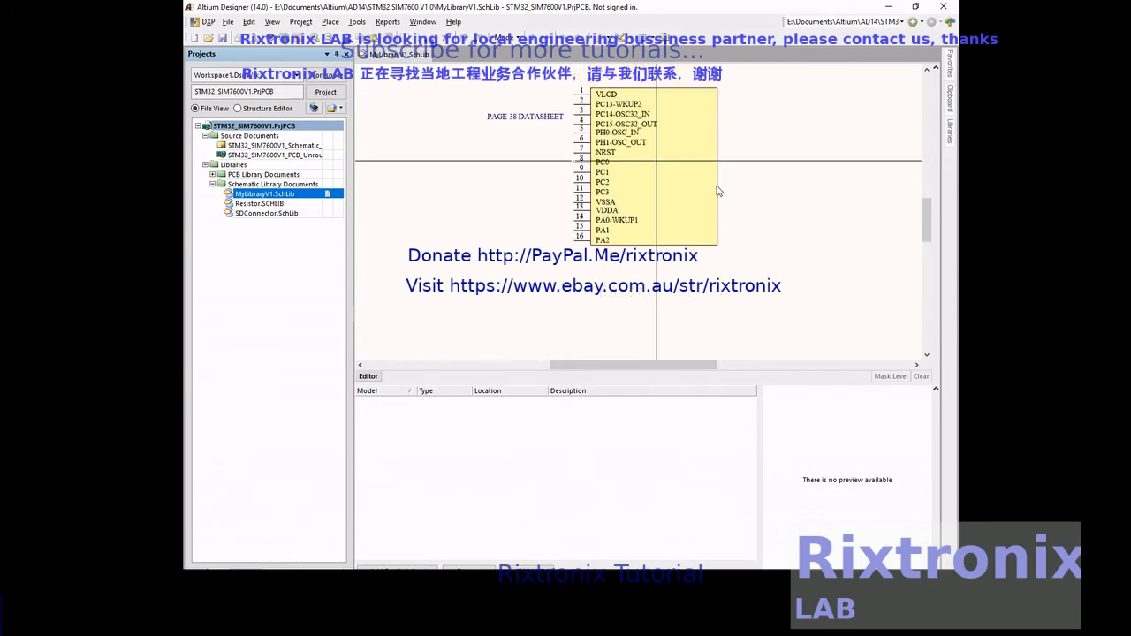
# Widen the symbol body rightward to slightly over twice its width, and paste the copied pins rotated vertically along its lower edge
pyautogui.moveTo(718, 166); pyautogui.dragTo(878, 166)
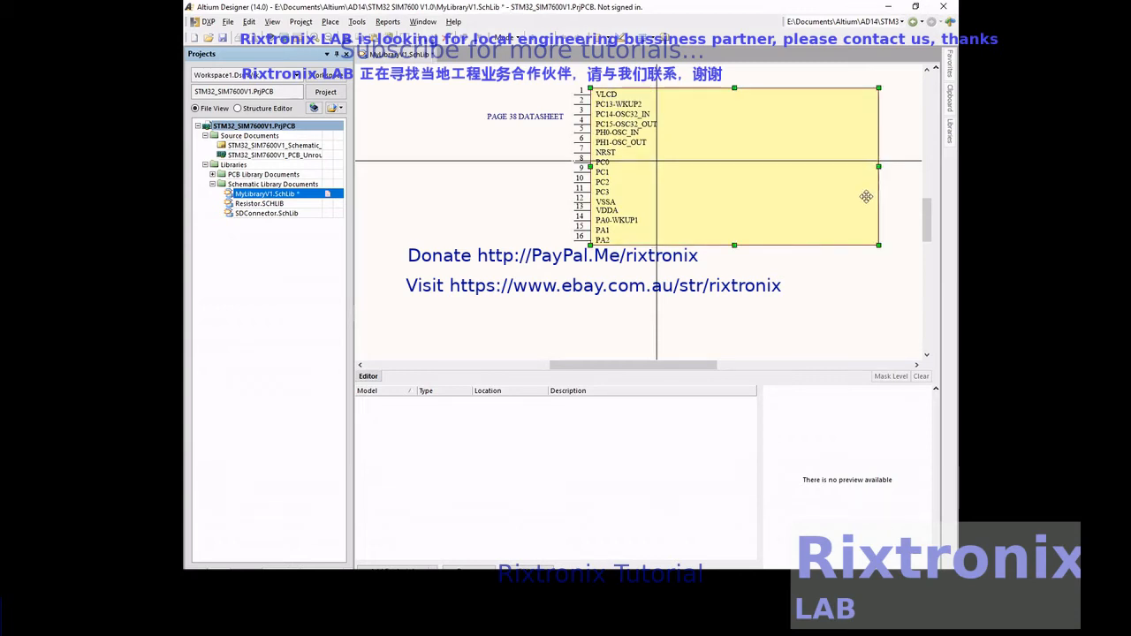
pyautogui.hotkey('ctrl', 'v')
pyautogui.press('space')
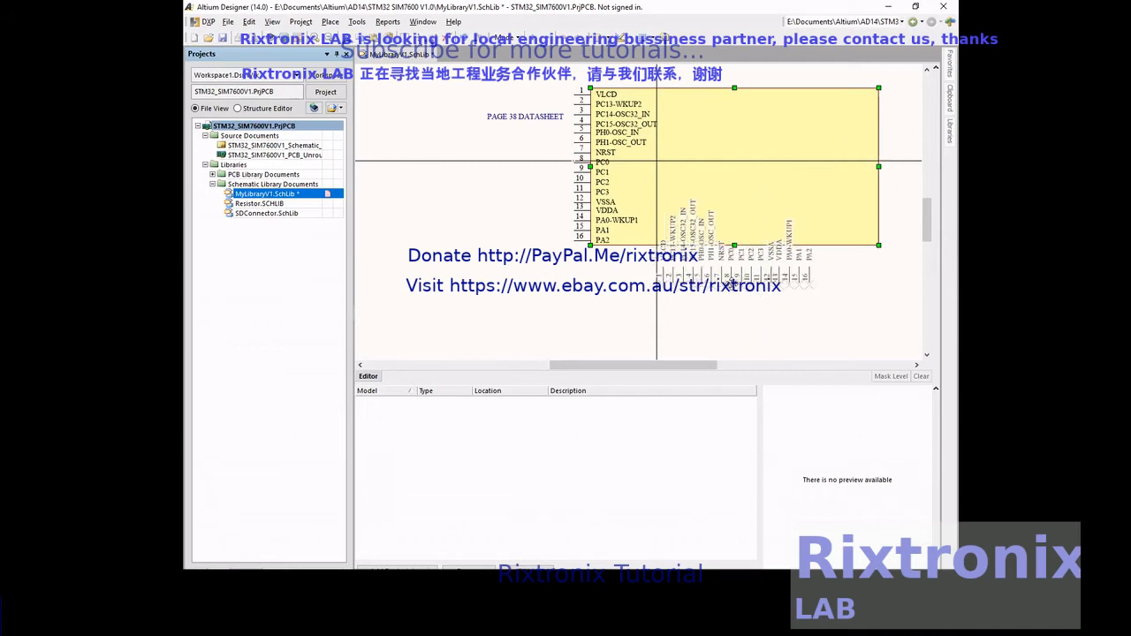
pyautogui.click(729, 261)
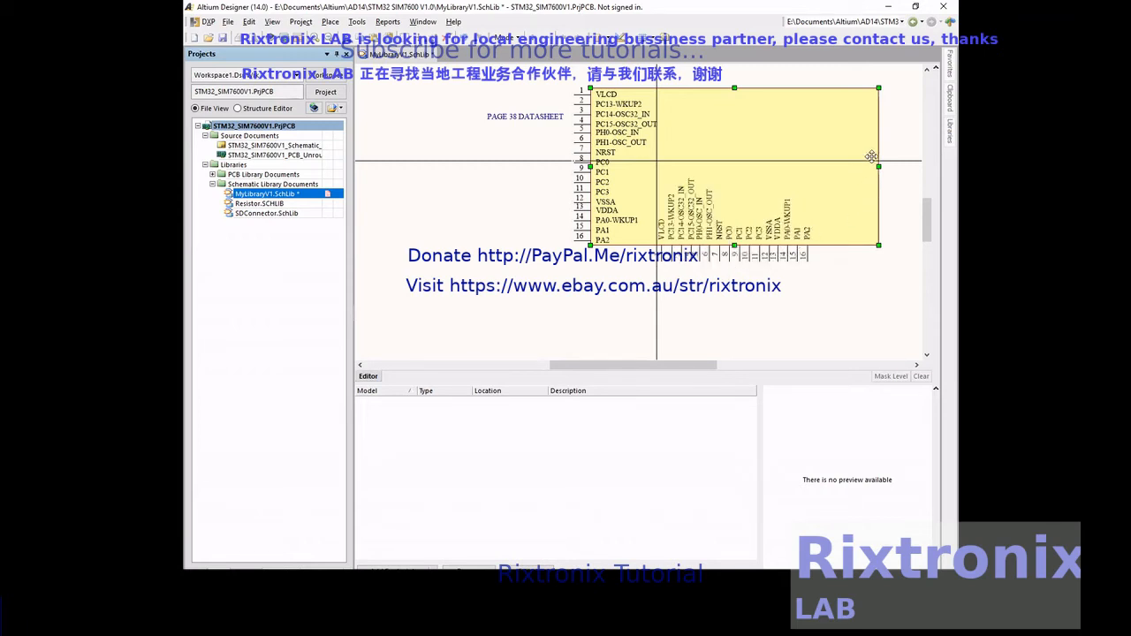